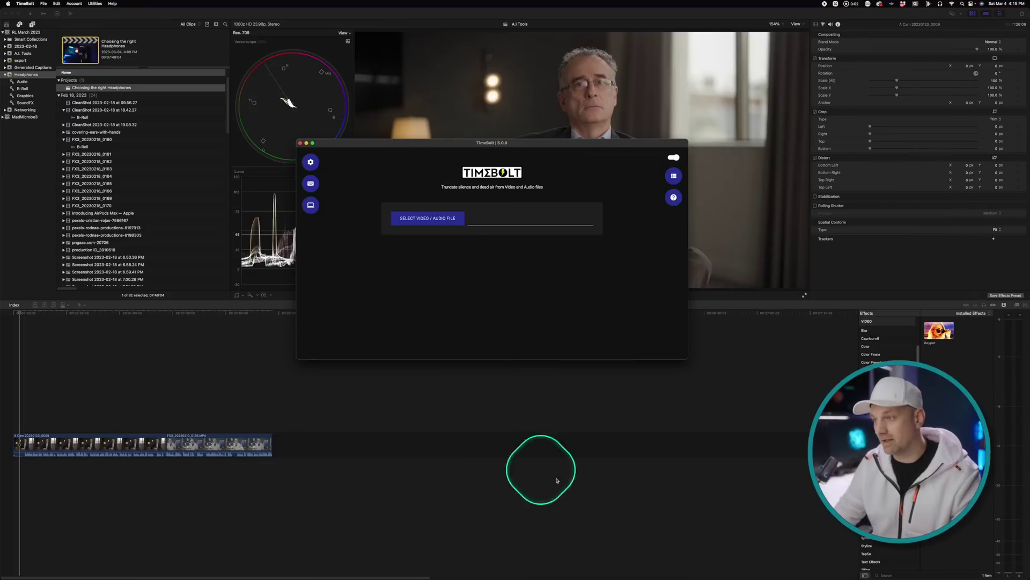
Arrange the Finder windows beside TimeBolt and load FX3_20230210_0136.MP4 into TimeBolt
{"action": "mouse_move", "coordinate": [165, 559]}
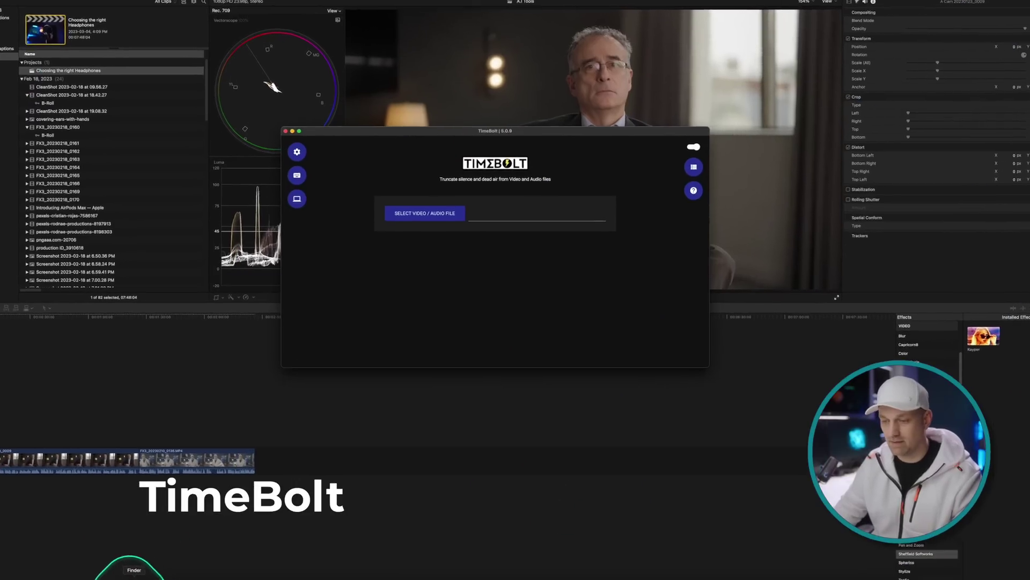
{"action": "left_click", "coordinate": [132, 576]}
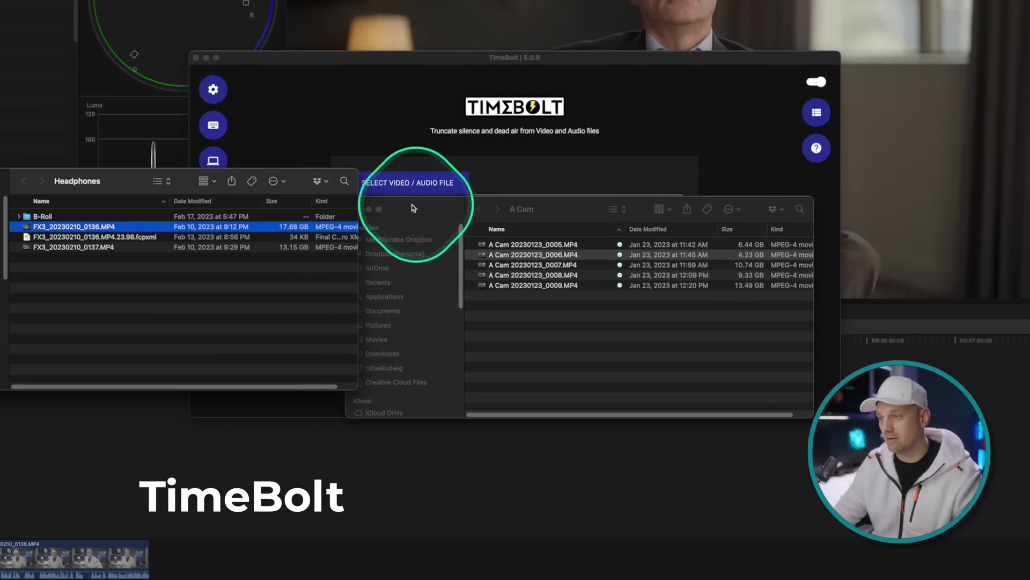
{"action": "left_click_drag", "start_coordinate": [414, 208], "coordinate": [0, 447]}
{"action": "left_click_drag", "start_coordinate": [120, 180], "coordinate": [50, 171]}
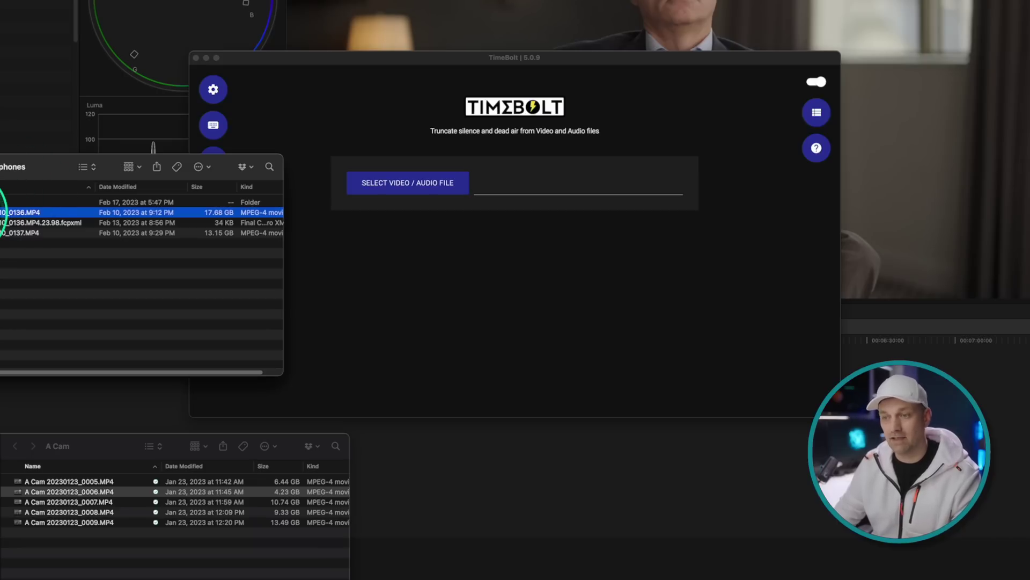
{"action": "left_click_drag", "start_coordinate": [22, 212], "coordinate": [545, 188]}
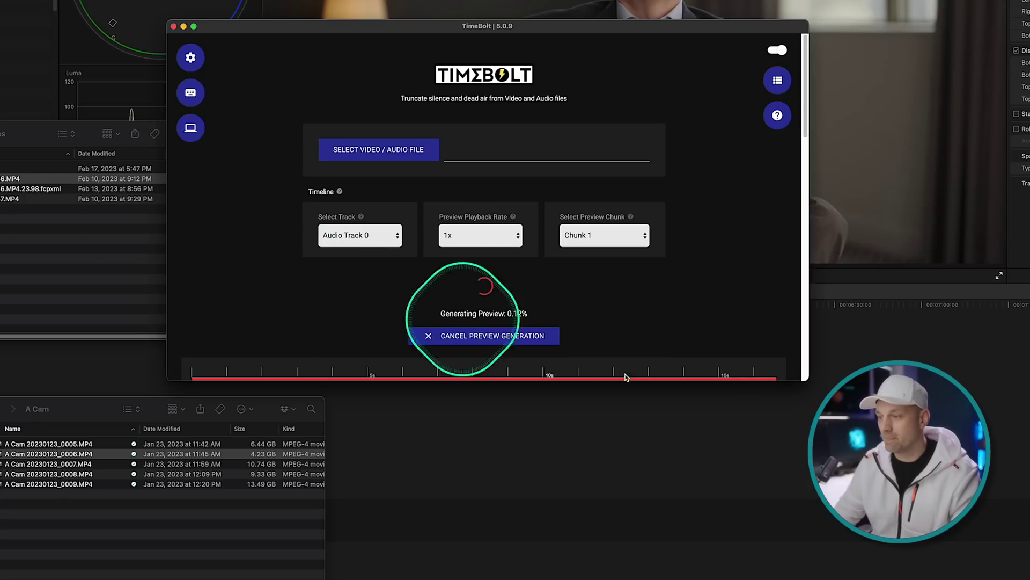
Enlarge the TimeBolt window and scroll through the clip's waveform to review detected silences
{"action": "left_click_drag", "start_coordinate": [801, 387], "coordinate": [852, 550]}
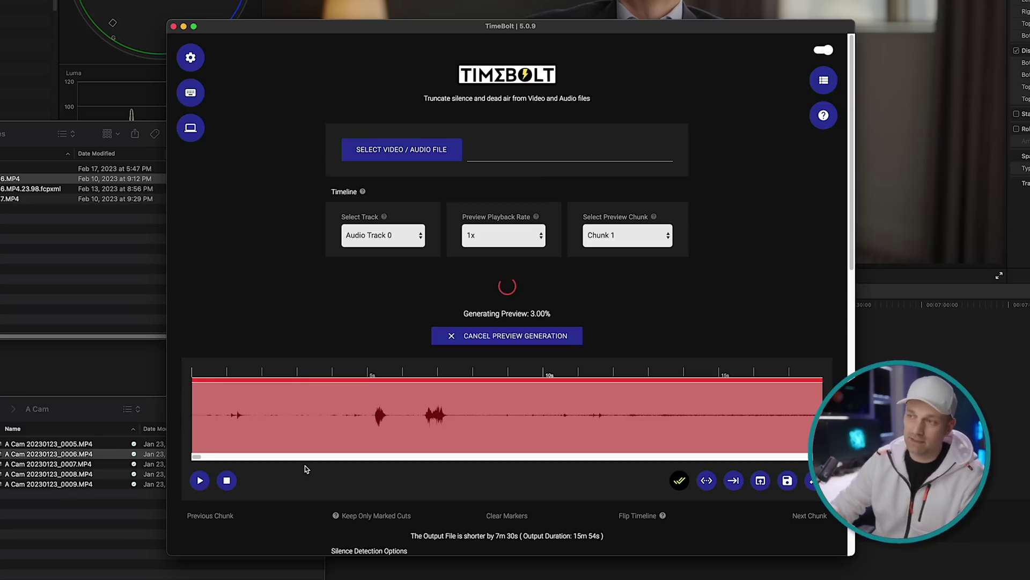
{"action": "left_click", "coordinate": [356, 500]}
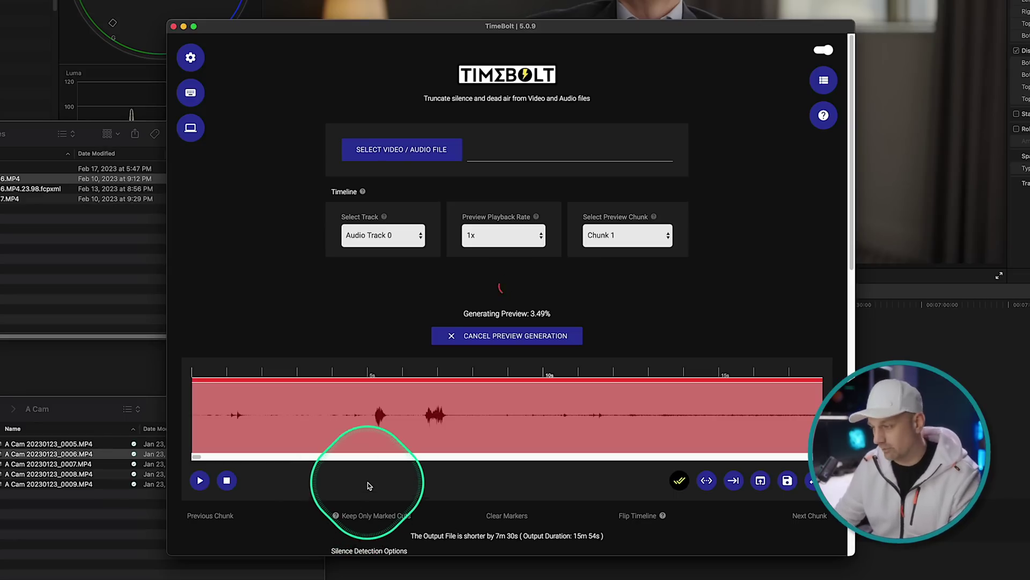
{"action": "scroll", "coordinate": [466, 417], "scroll_direction": "right", "scroll_amount": 10}
{"action": "scroll", "coordinate": [463, 419], "scroll_direction": "right", "scroll_amount": 3}
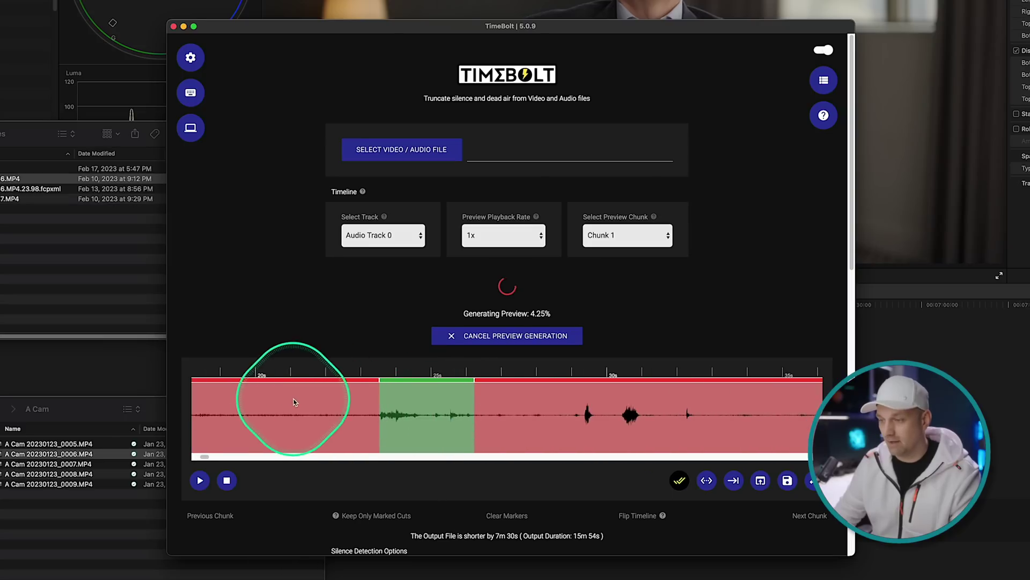
{"action": "scroll", "coordinate": [287, 413], "scroll_direction": "right", "scroll_amount": 1}
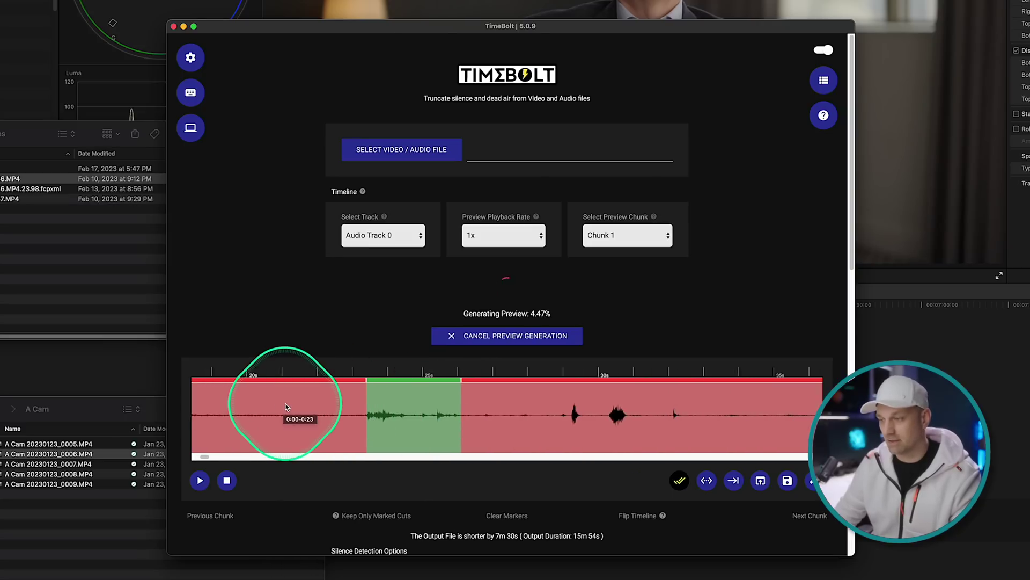
Check the Silence Detection Options and scroll down to the Additional Export Options
{"action": "scroll", "coordinate": [501, 333], "scroll_direction": "down", "scroll_amount": 10}
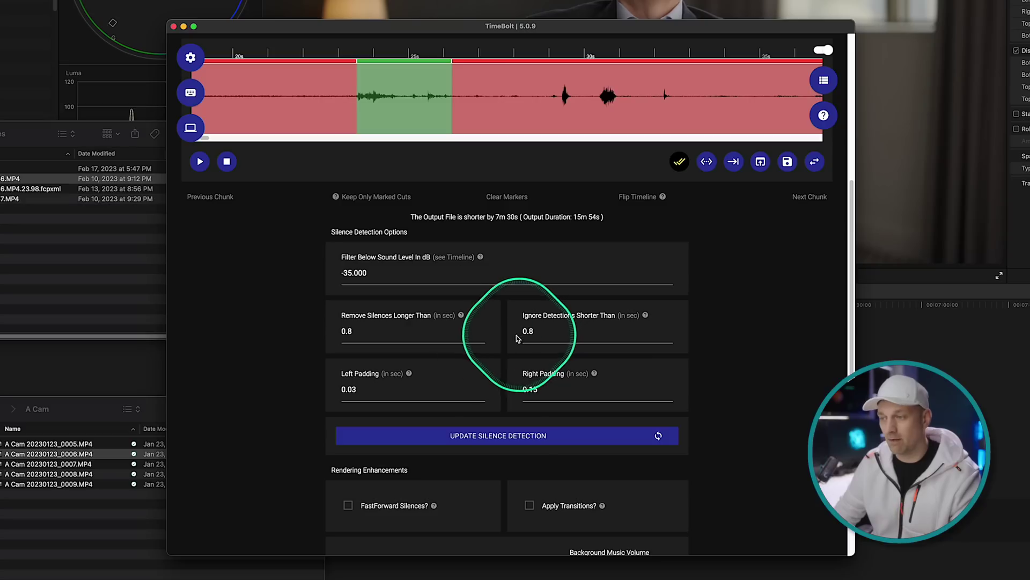
{"action": "left_click", "coordinate": [334, 304]}
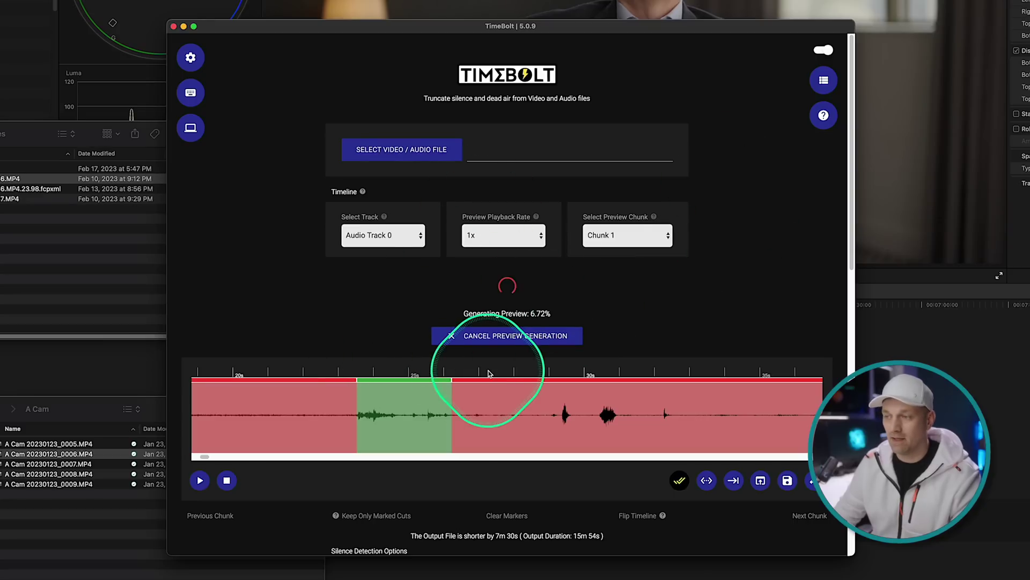
{"action": "scroll", "coordinate": [407, 316], "scroll_direction": "down", "scroll_amount": 2}
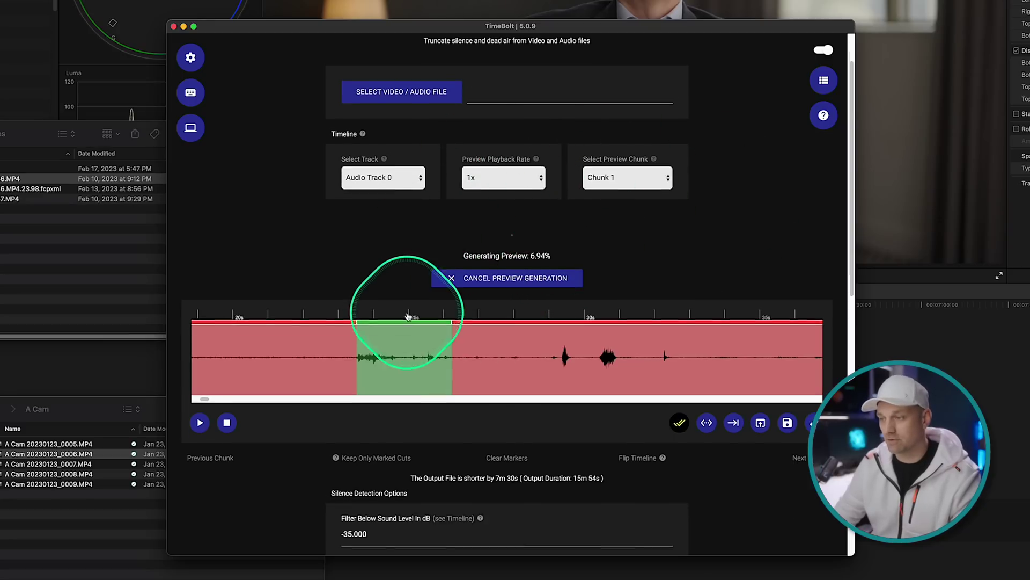
{"action": "scroll", "coordinate": [408, 317], "scroll_direction": "down", "scroll_amount": 15}
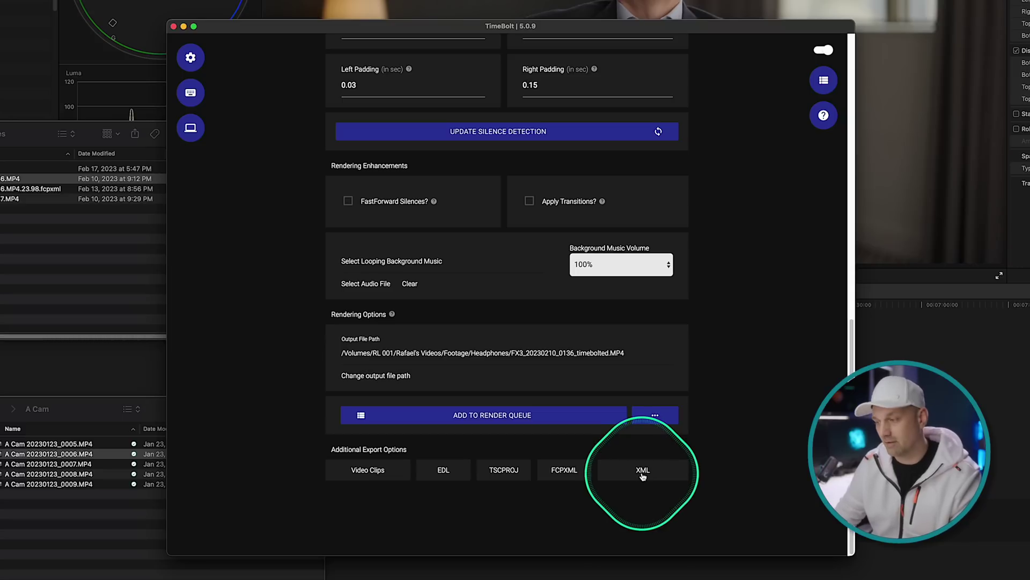
Export the cut as FCPXML and select the resulting .fcpxml file in the Headphones folder
{"action": "left_click", "coordinate": [563, 472]}
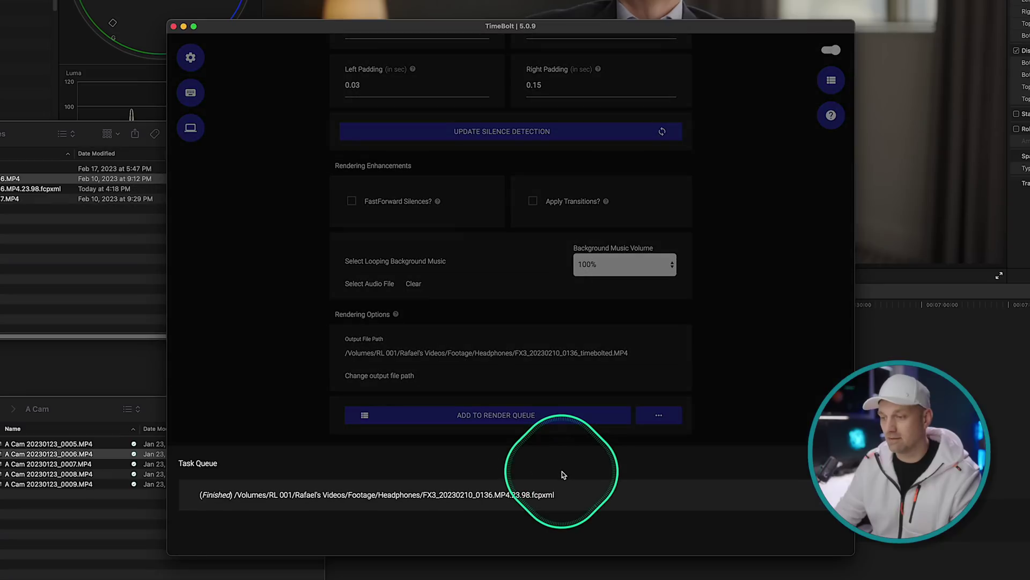
{"action": "left_click", "coordinate": [272, 396]}
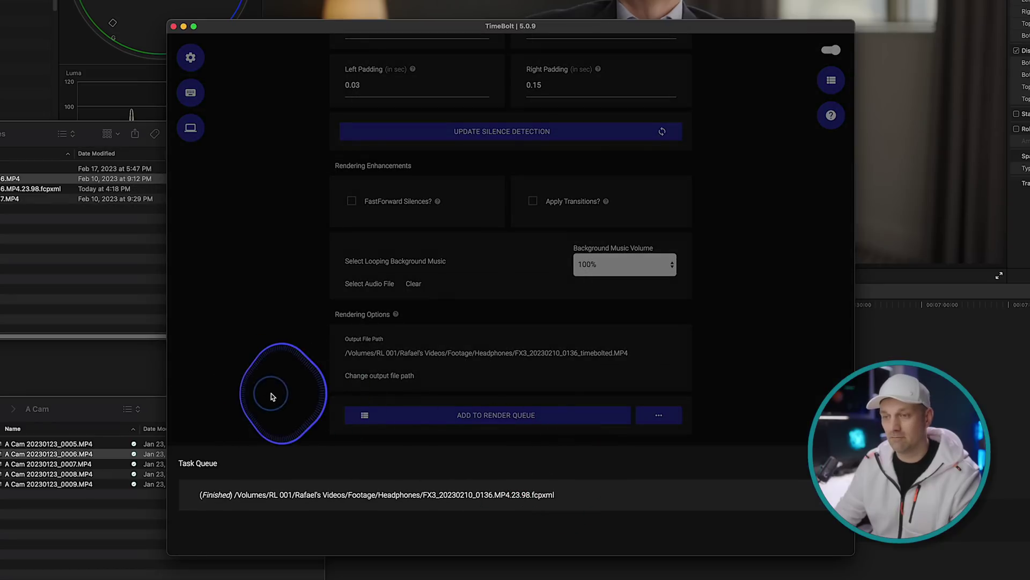
{"action": "left_click", "coordinate": [24, 188]}
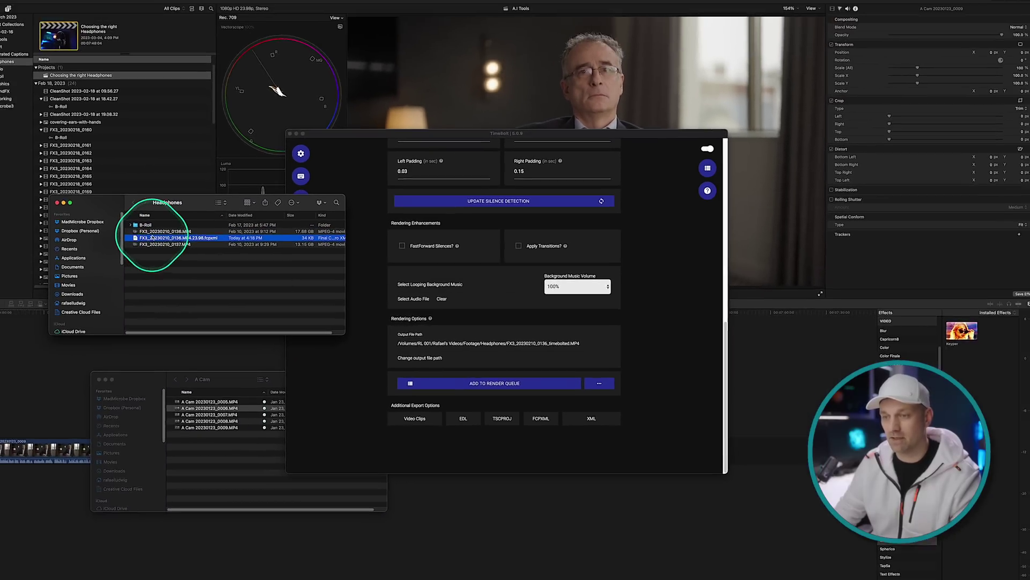
Import FX3_20230210_0136.MP4.23.98.fcpxml into Final Cut Pro via File > Import > XML, accepting the warnings
{"action": "left_click", "coordinate": [14, 17]}
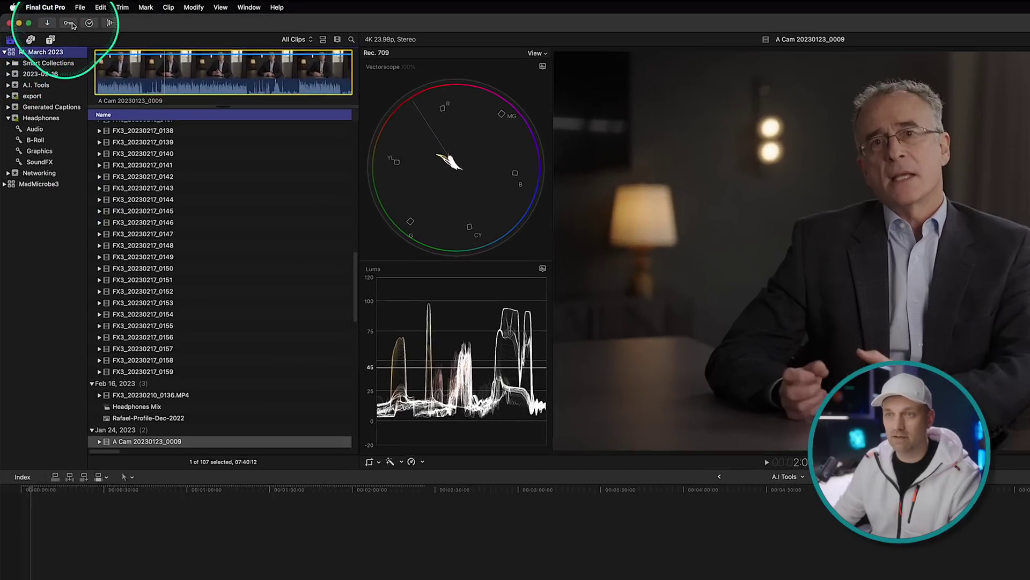
{"action": "left_click", "coordinate": [80, 7]}
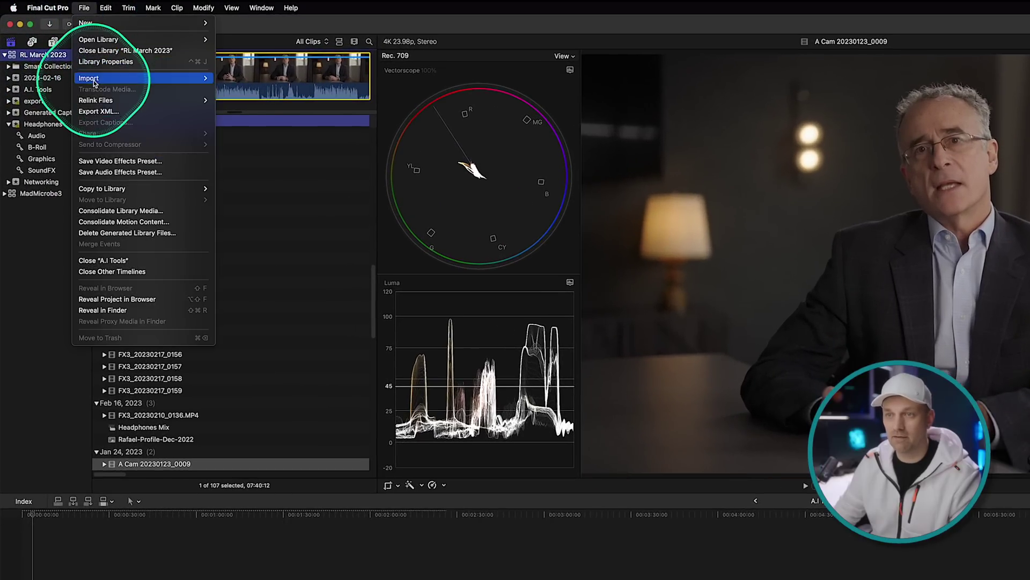
{"action": "mouse_move", "coordinate": [194, 74]}
{"action": "left_click", "coordinate": [230, 123]}
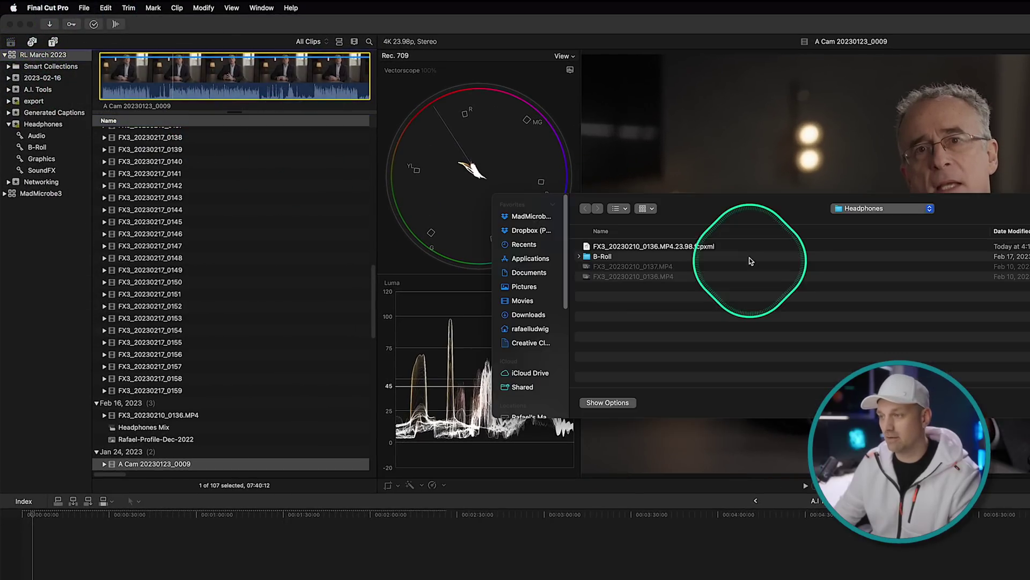
{"action": "left_click", "coordinate": [666, 249]}
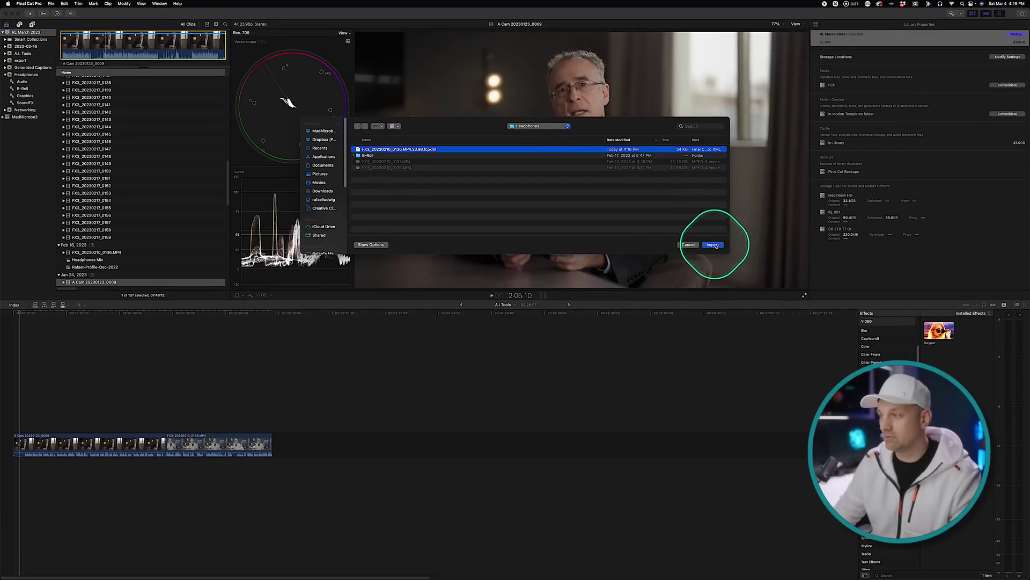
{"action": "left_click", "coordinate": [827, 284]}
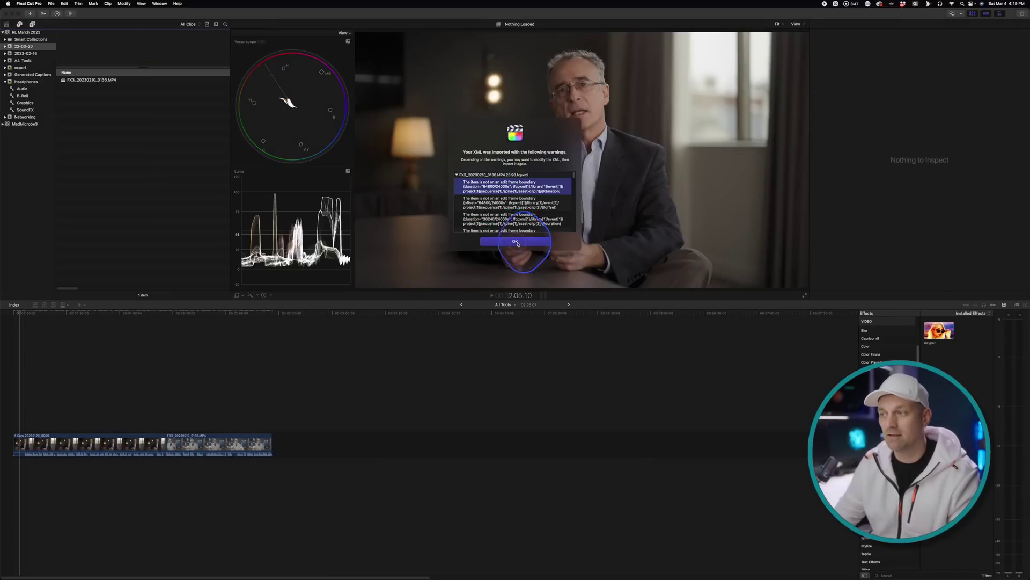
{"action": "left_click", "coordinate": [517, 243]}
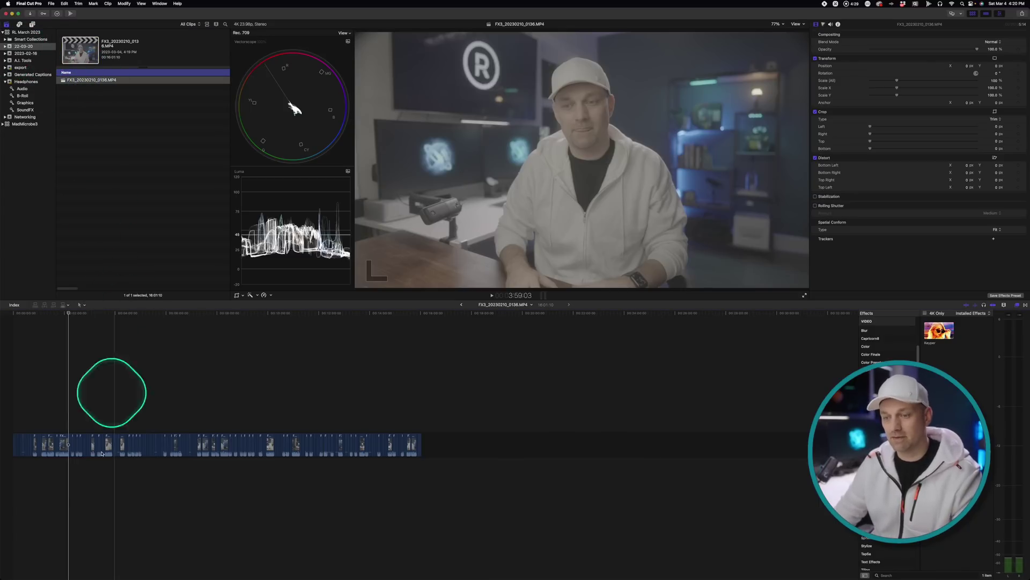
{"action": "left_click", "coordinate": [59, 445]}
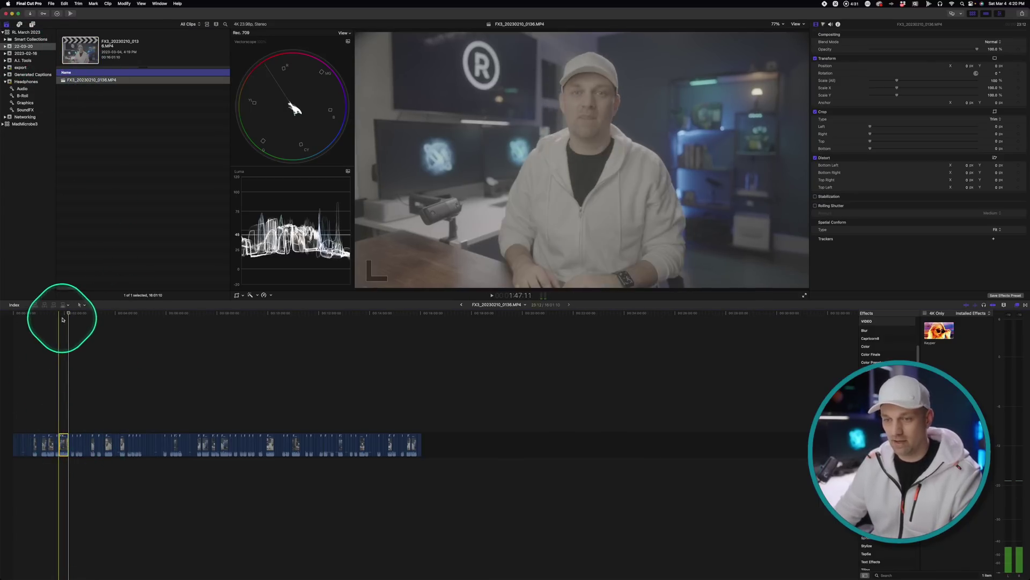
{"action": "key", "text": "super+equal"}
{"action": "key", "text": "super+equal"}
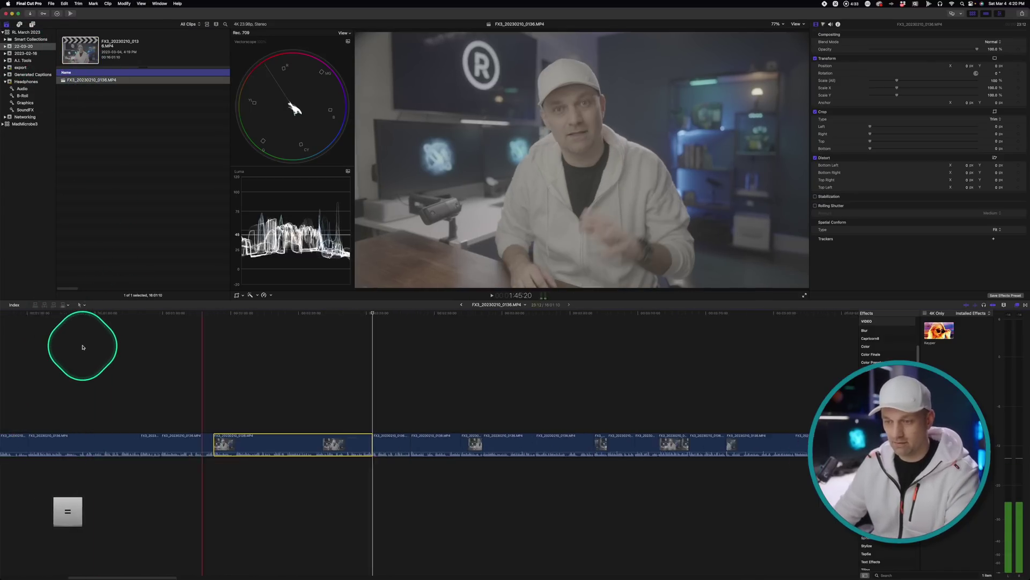
{"action": "scroll", "coordinate": [81, 346], "scroll_direction": "left", "scroll_amount": 10}
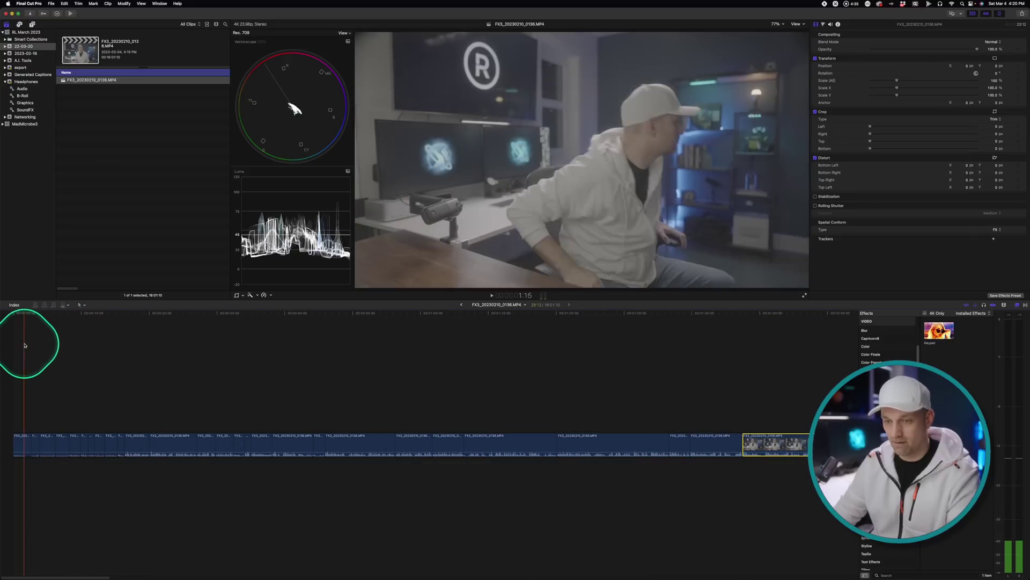
{"action": "key", "text": "l"}
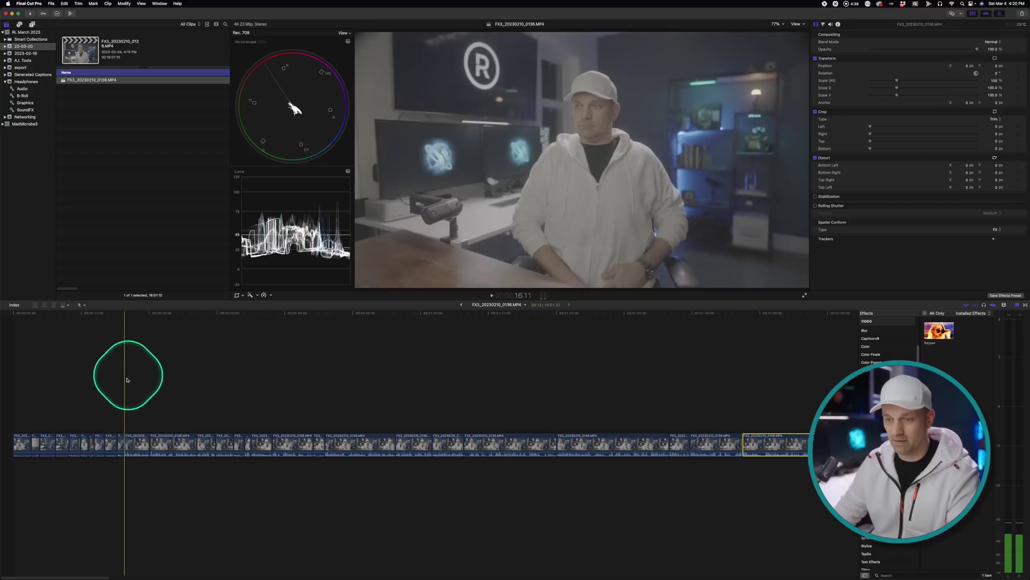
{"action": "left_click_drag", "start_coordinate": [120, 421], "coordinate": [1, 457]}
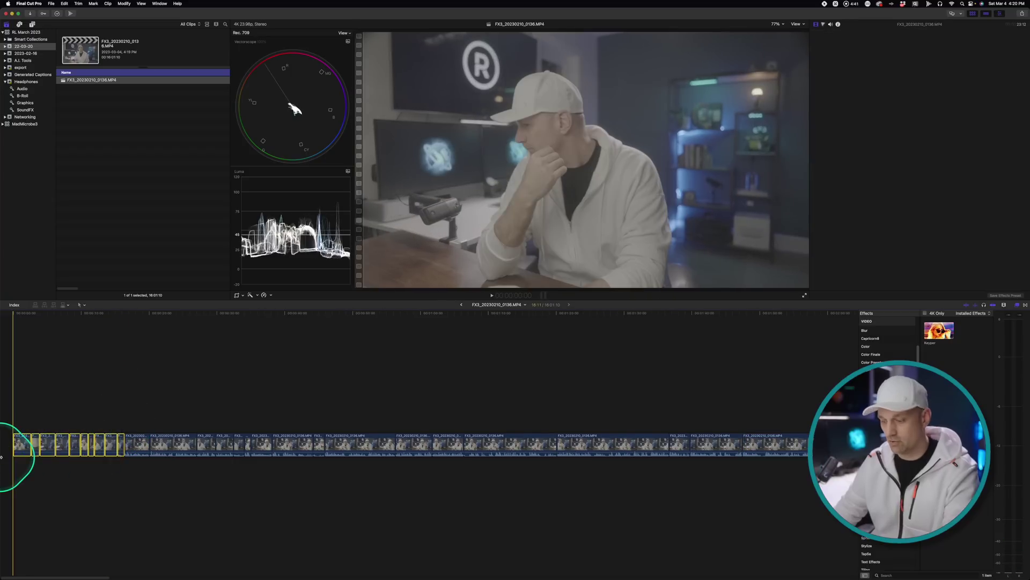
{"action": "key", "text": "super+minus"}
{"action": "key", "text": "super+minus"}
{"action": "key", "text": "super+minus"}
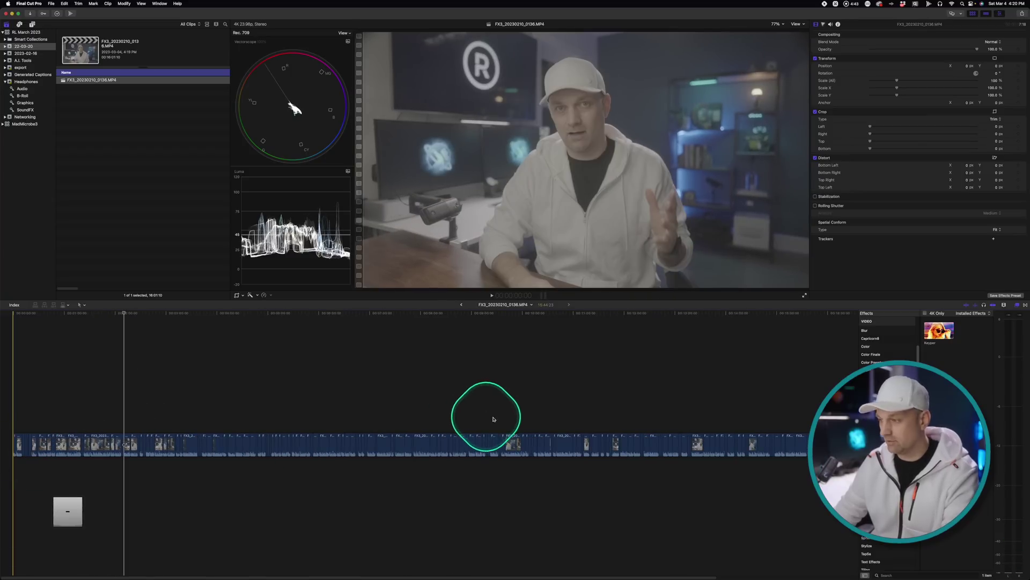
{"action": "left_click", "coordinate": [799, 445]}
{"action": "left_click", "coordinate": [806, 444]}
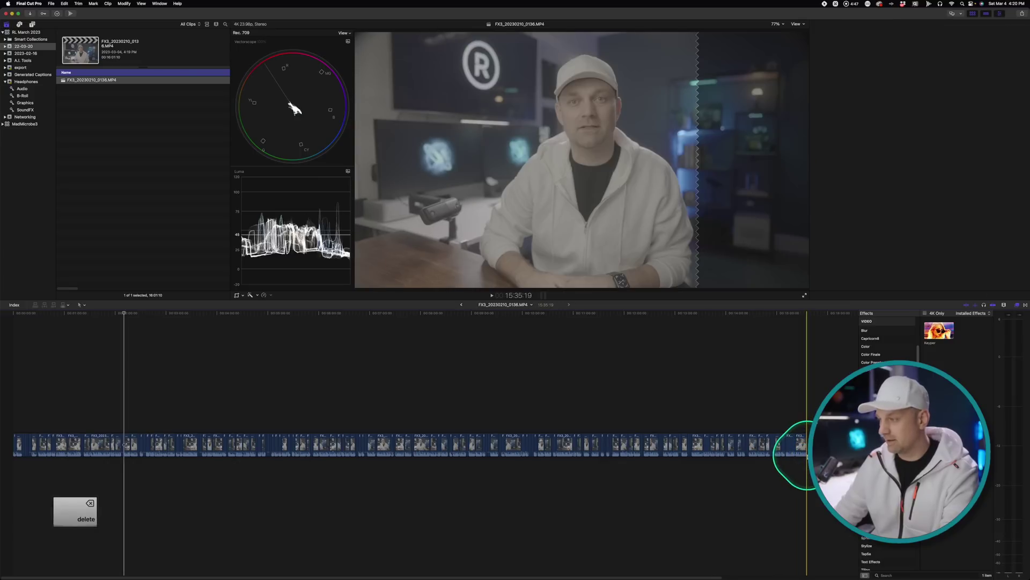
{"action": "left_click", "coordinate": [212, 386]}
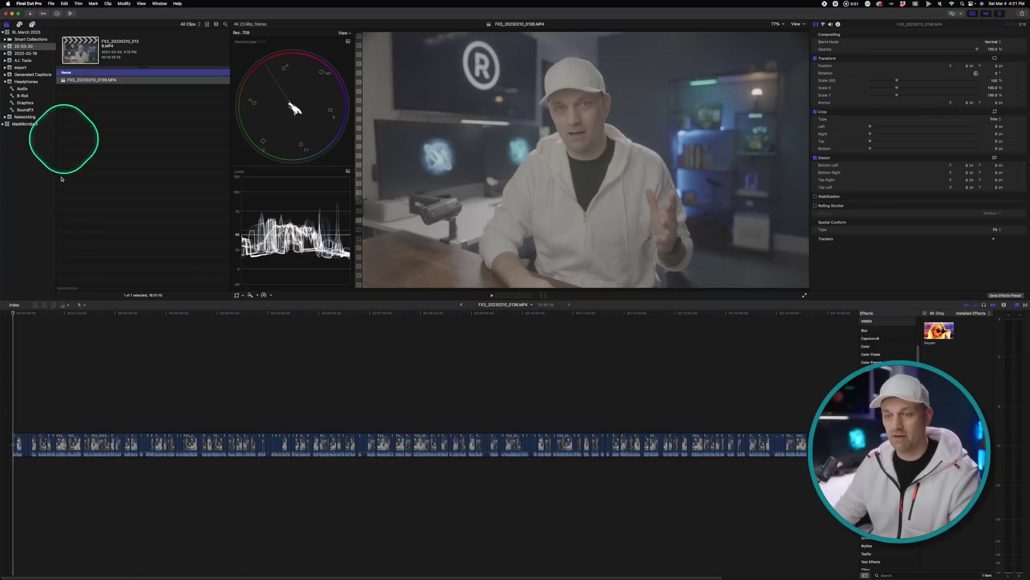
{"action": "left_click", "coordinate": [15, 321]}
{"action": "key", "text": "space"}
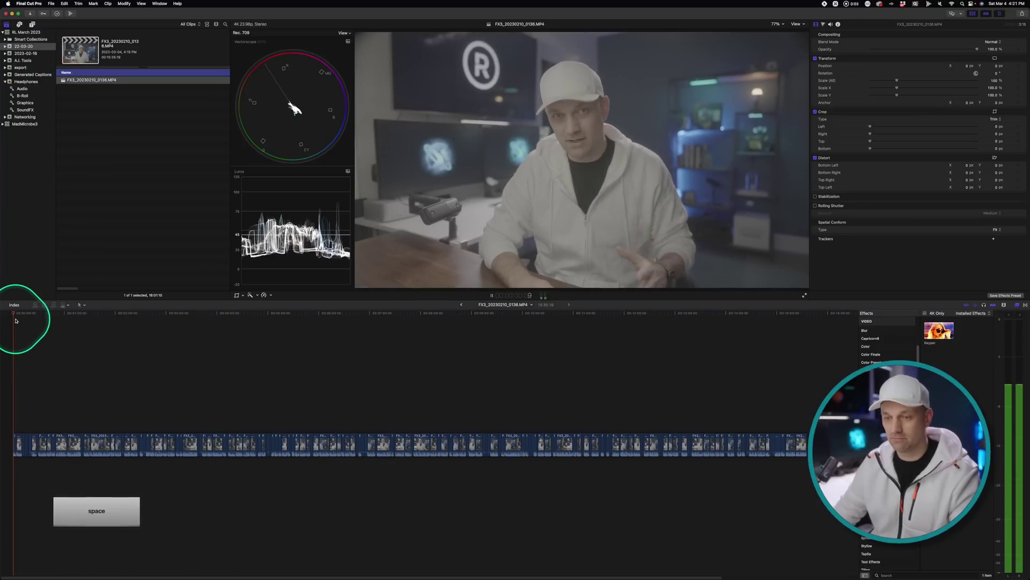
{"action": "key", "text": "space"}
{"action": "key", "text": "super+equal"}
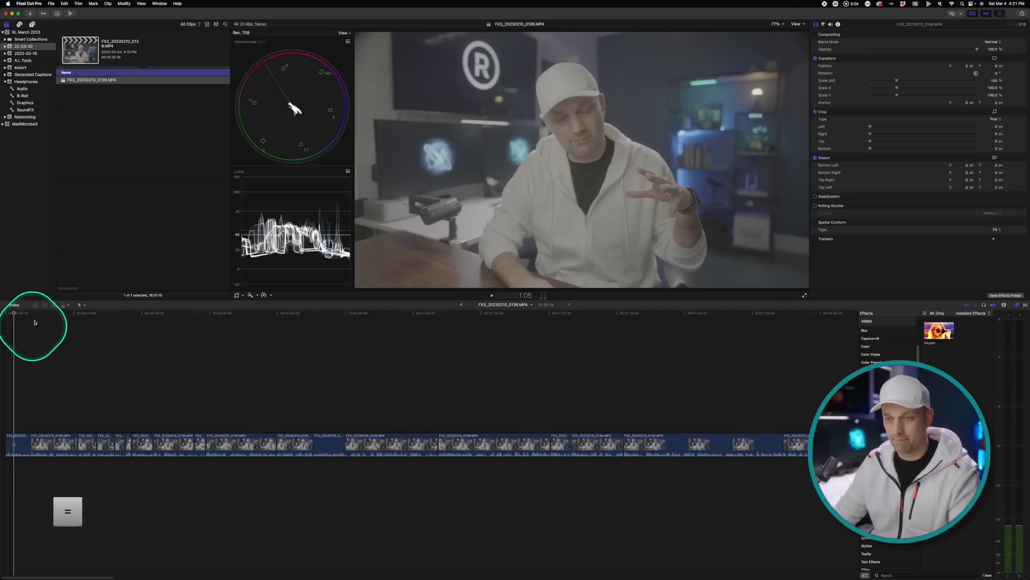
{"action": "left_click", "coordinate": [65, 314]}
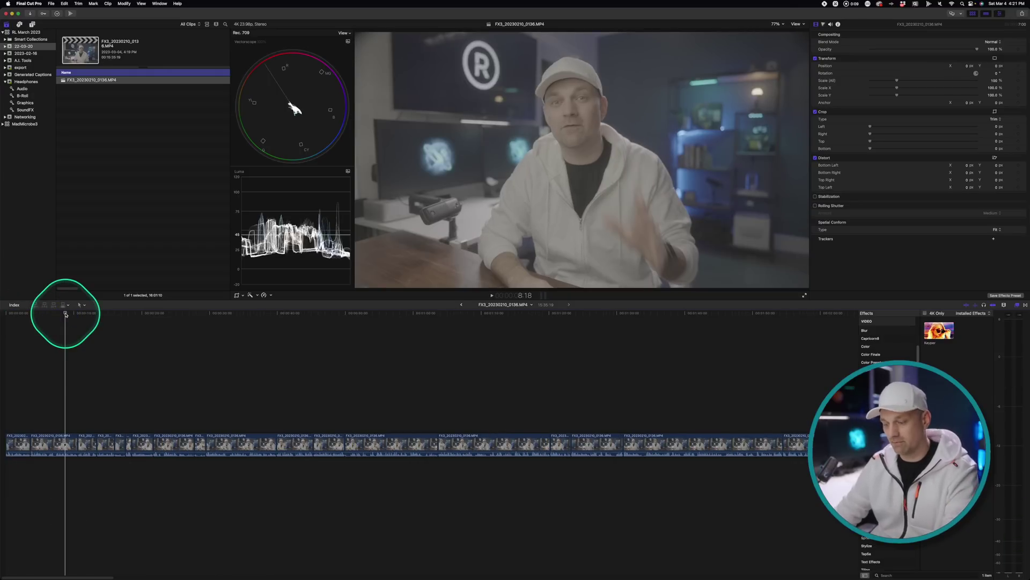
{"action": "key", "text": "super+minus"}
{"action": "key", "text": "super+minus"}
{"action": "left_click", "coordinate": [31, 314]}
{"action": "key", "text": "l"}
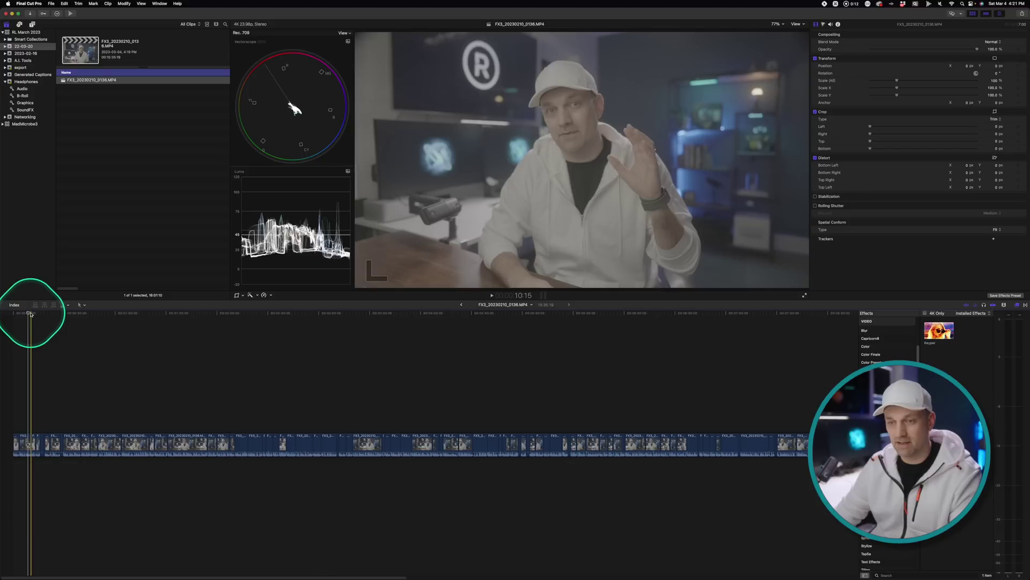
{"action": "left_click_drag", "start_coordinate": [31, 313], "coordinate": [28, 314]}
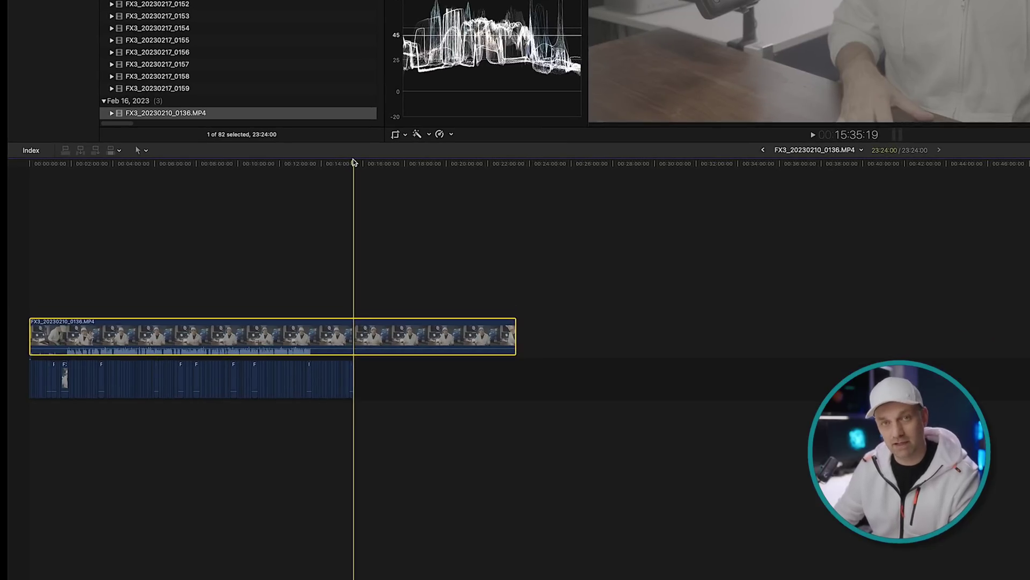
Open the A.I Tools project from the A.I Tools event
{"action": "left_click", "coordinate": [353, 163]}
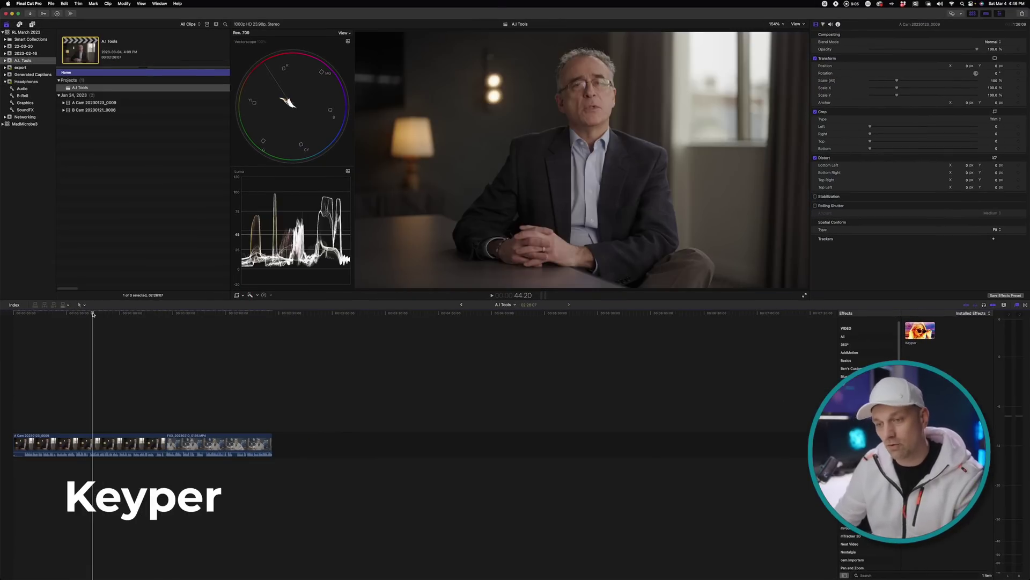
Apply the Keyper effect to the A Cam clip
{"action": "left_click", "coordinate": [120, 433]}
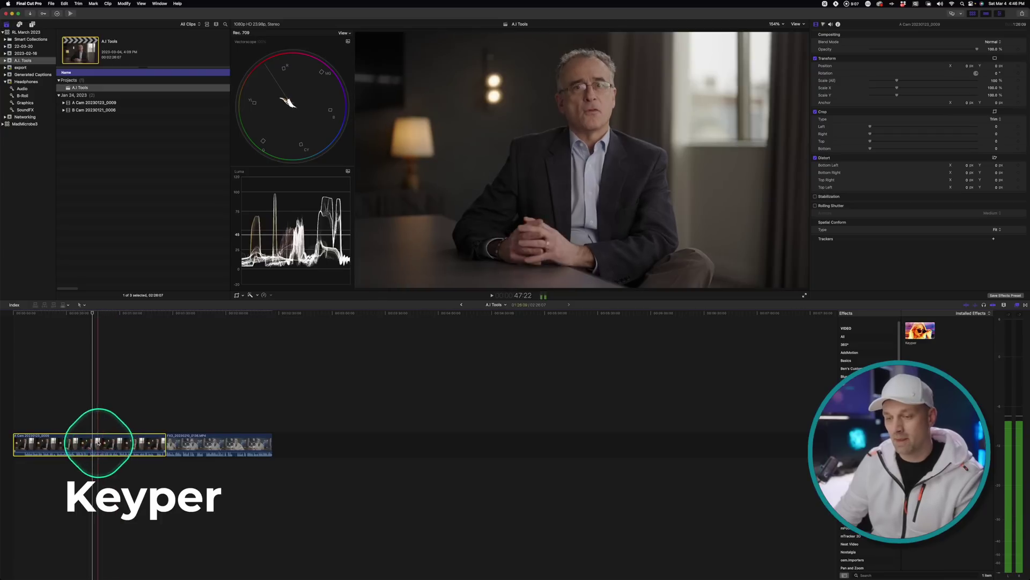
{"action": "left_click", "coordinate": [95, 420]}
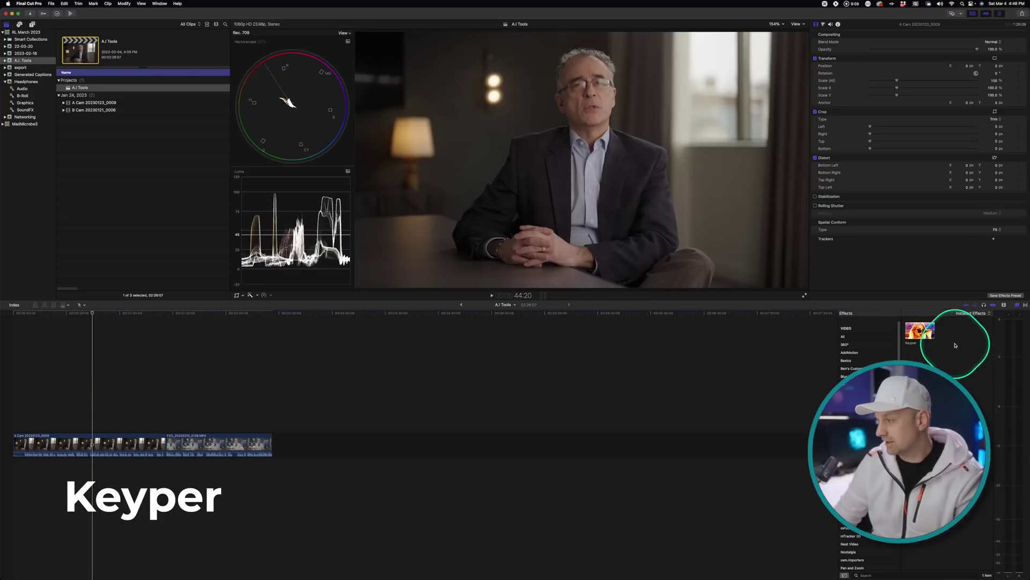
{"action": "left_click_drag", "start_coordinate": [920, 330], "coordinate": [88, 444]}
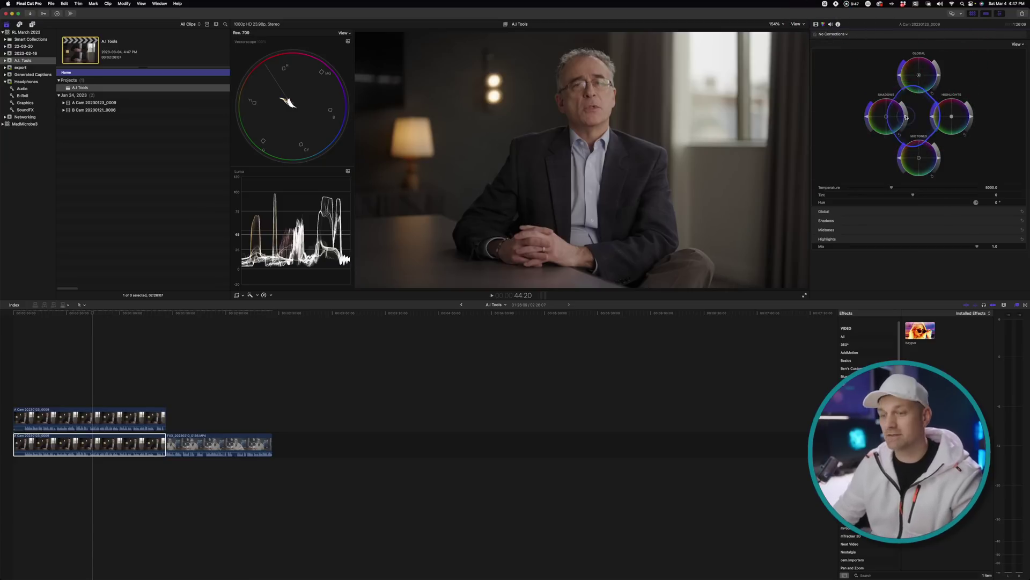
Darken the A Cam clip's shadows with the Color Wheels Shadows control
{"action": "left_click_drag", "start_coordinate": [905, 117], "coordinate": [906, 121]}
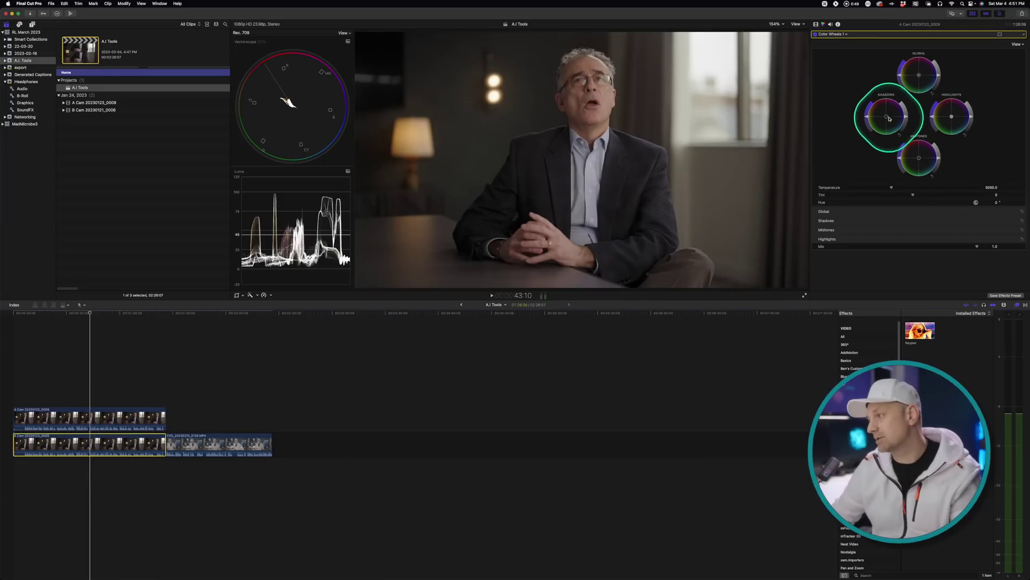
{"action": "left_click_drag", "start_coordinate": [906, 115], "coordinate": [905, 119]}
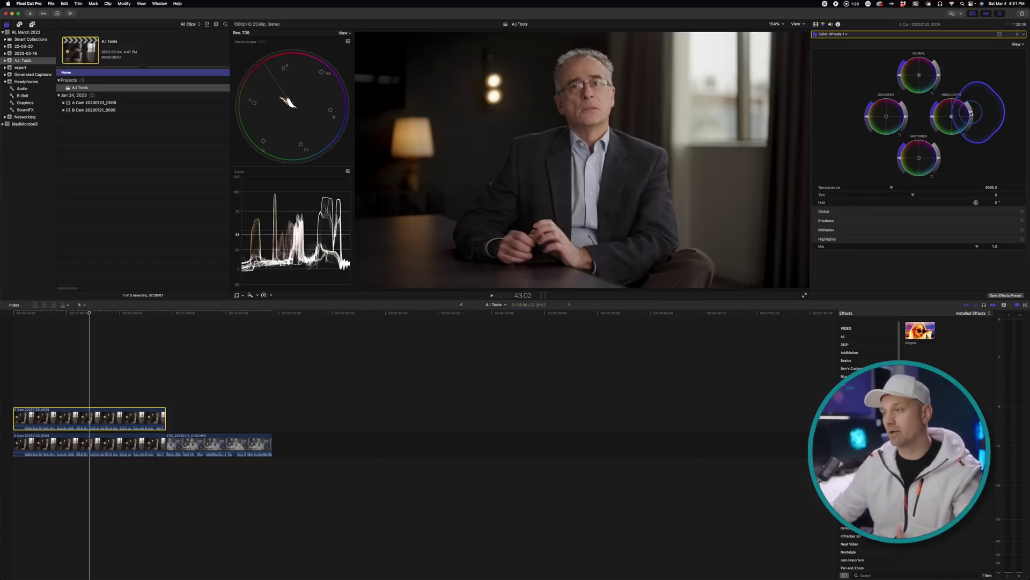
{"action": "left_click", "coordinate": [971, 112]}
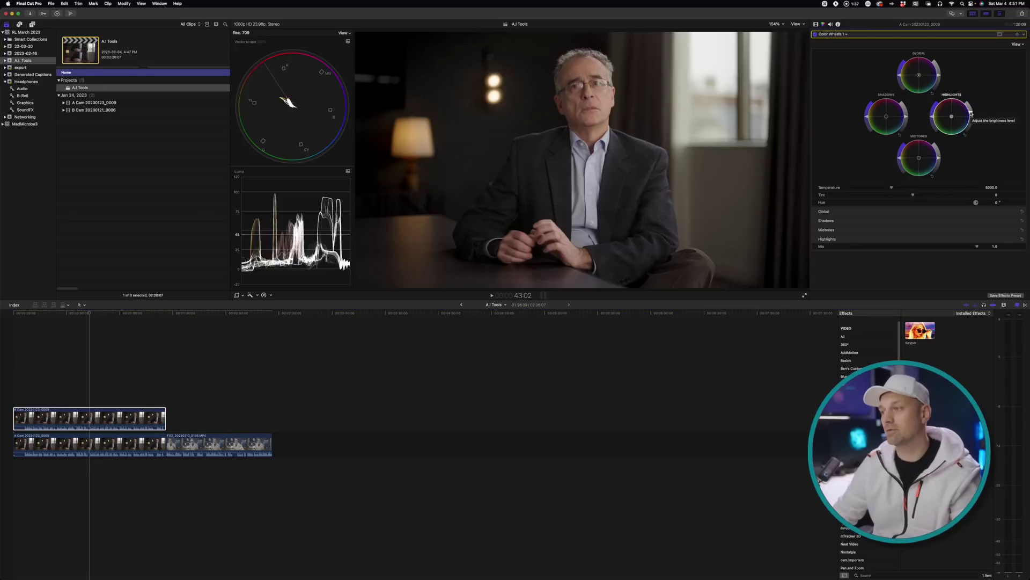
{"action": "left_click", "coordinate": [84, 422]}
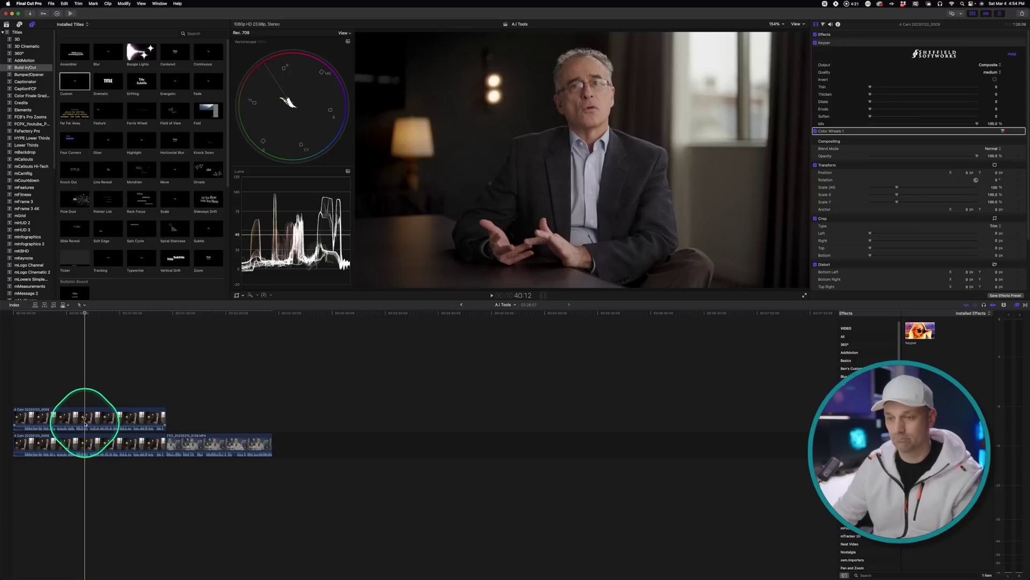
Paste a Super Title, move it down between the A Cam and B Cam clips, and open Headphones Mix
{"action": "key", "text": "super+v"}
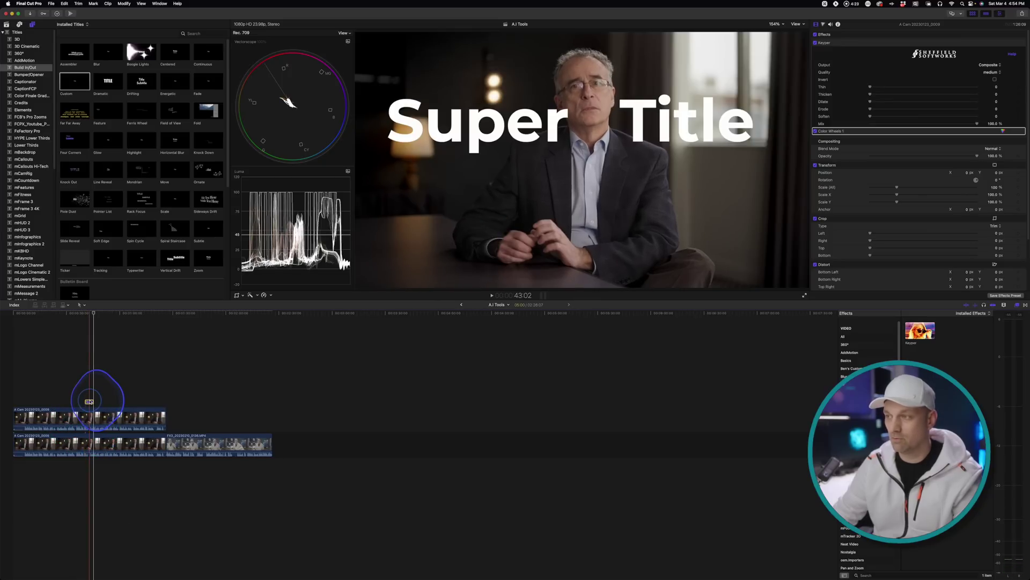
{"action": "left_click", "coordinate": [89, 401]}
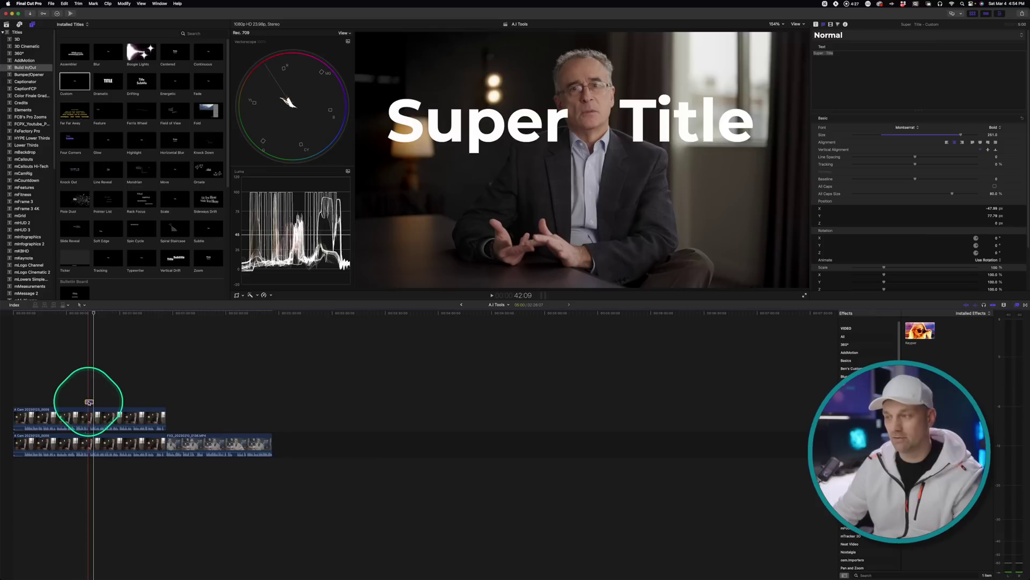
{"action": "left_click_drag", "start_coordinate": [89, 402], "coordinate": [88, 424]}
{"action": "left_click", "coordinate": [88, 402]}
{"action": "key", "text": "super+7"}
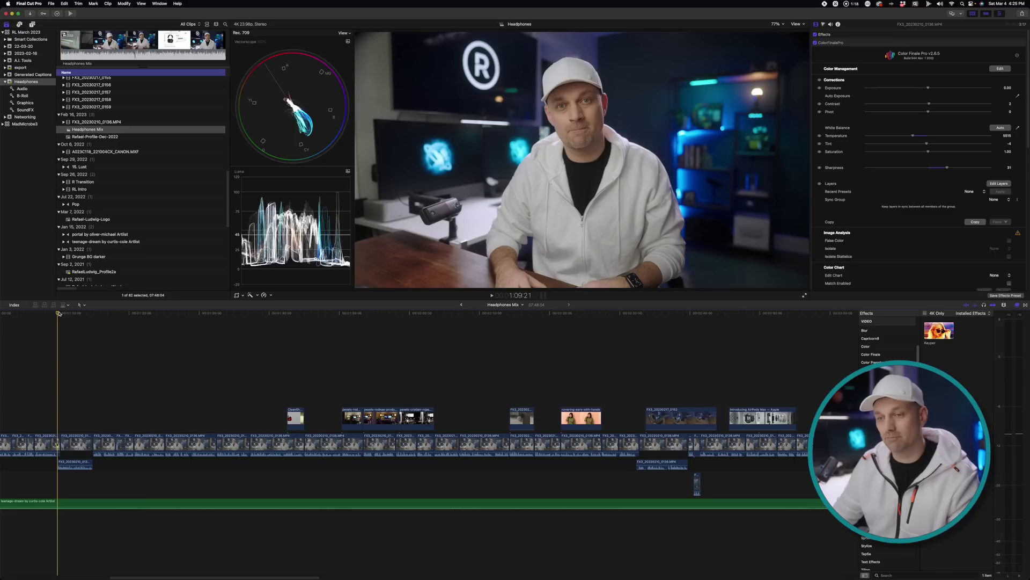
Mark an in/out range in Headphones Mix and share it to Captionator via File > Share
{"action": "left_click_drag", "start_coordinate": [58, 313], "coordinate": [134, 318]}
{"action": "key", "text": "i"}
{"action": "key", "text": "o"}
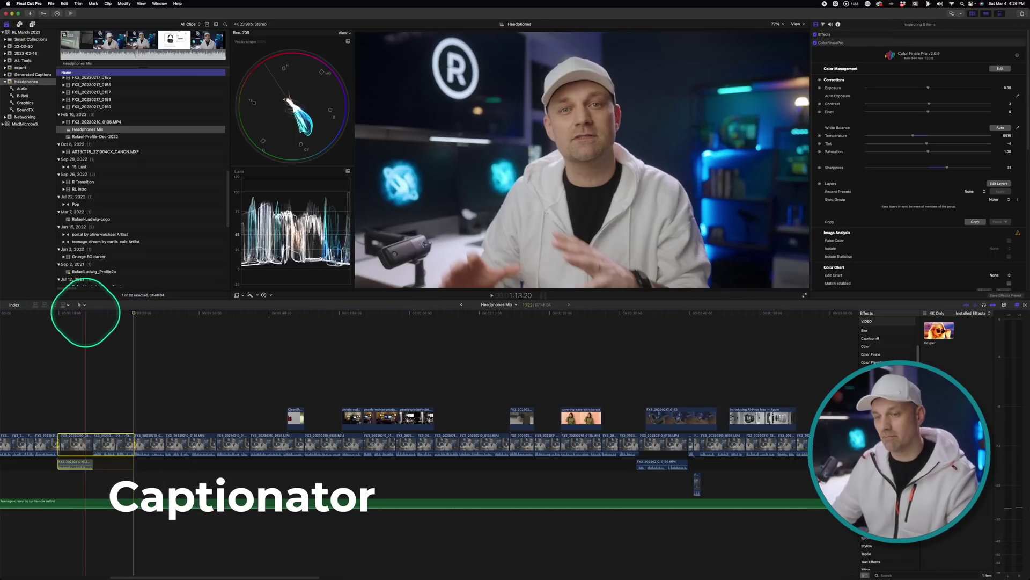
{"action": "left_click", "coordinate": [51, 4]}
{"action": "mouse_move", "coordinate": [81, 80]}
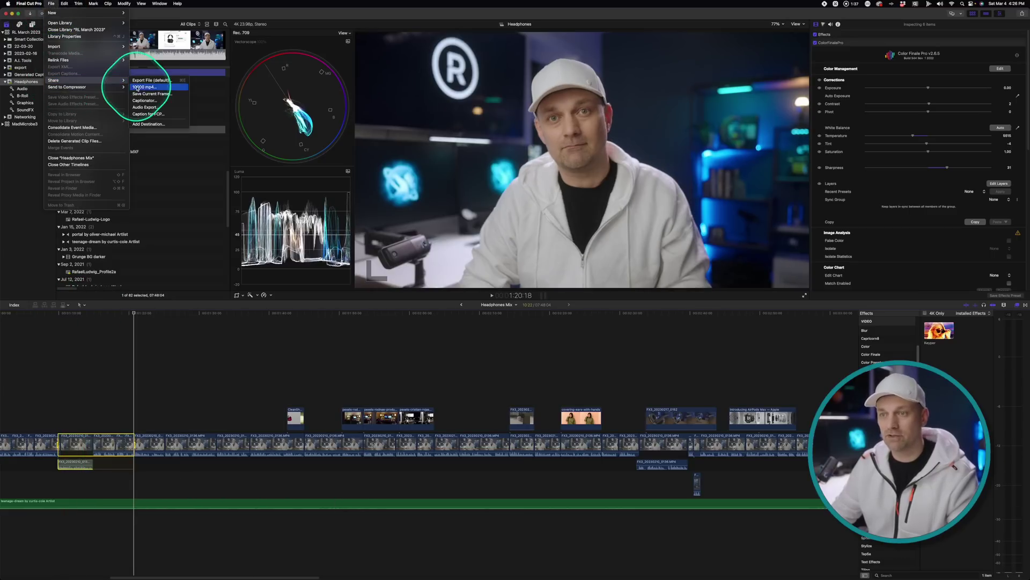
{"action": "left_click", "coordinate": [144, 101]}
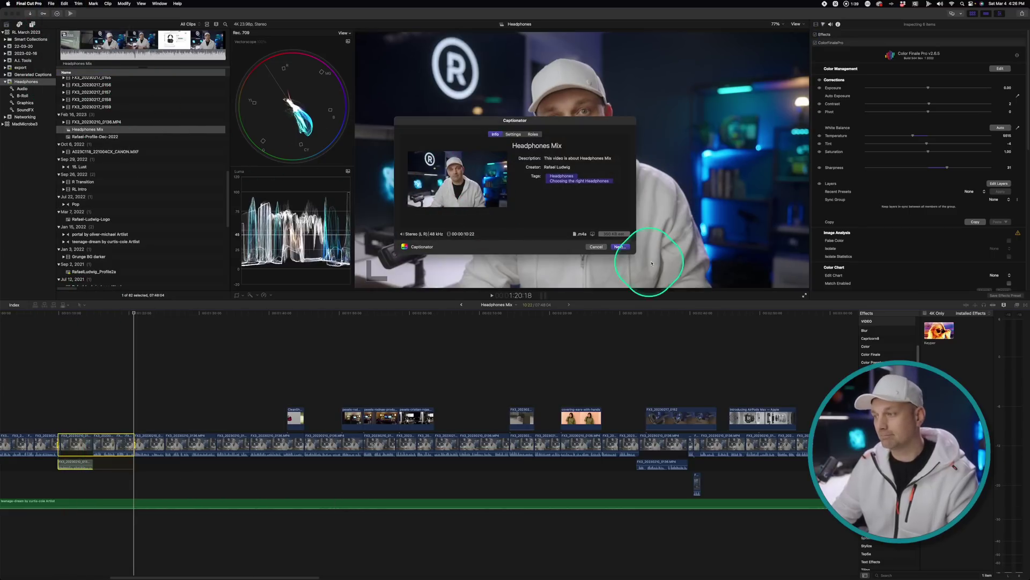
{"action": "left_click", "coordinate": [620, 247]}
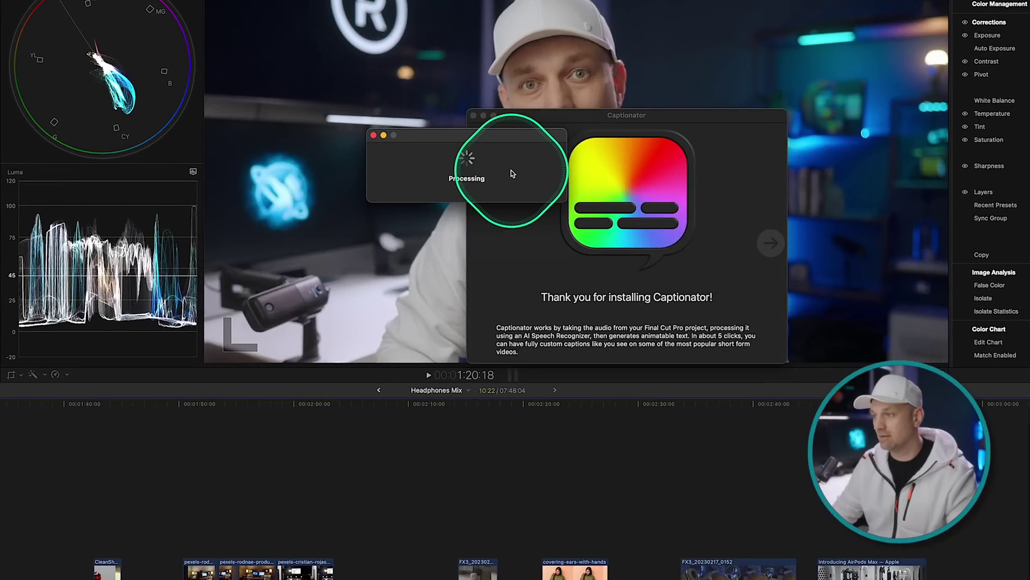
Set the Captionator caption style to Finzar
{"action": "left_click_drag", "start_coordinate": [503, 140], "coordinate": [384, 141]}
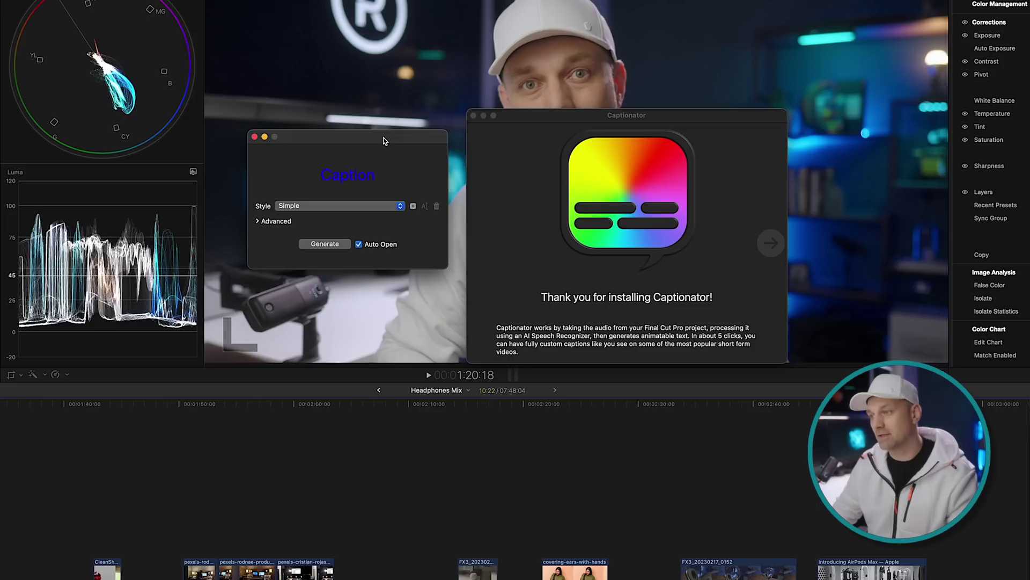
{"action": "left_click", "coordinate": [336, 206]}
{"action": "left_click", "coordinate": [322, 183]}
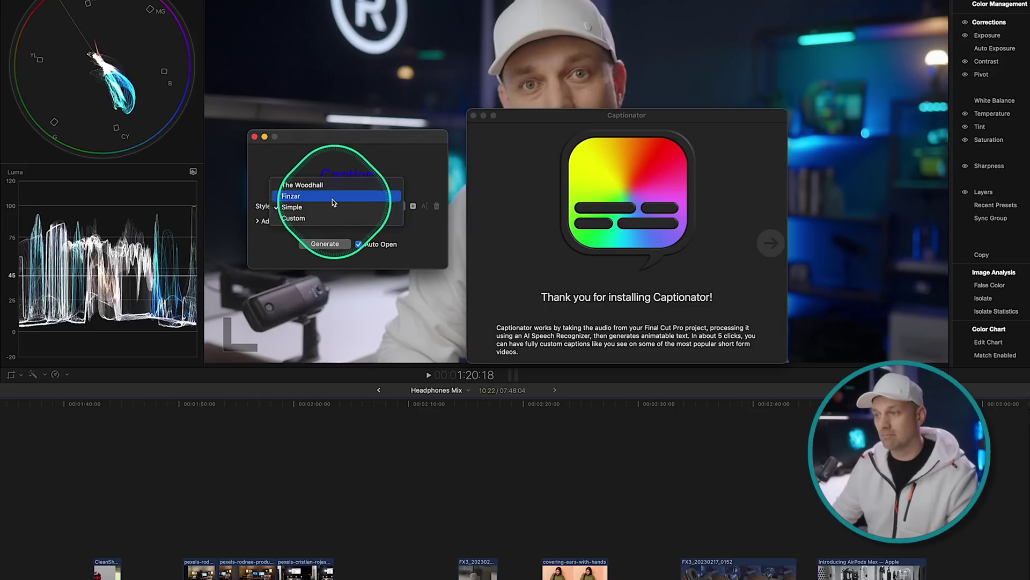
{"action": "left_click", "coordinate": [301, 206]}
{"action": "left_click", "coordinate": [301, 218]}
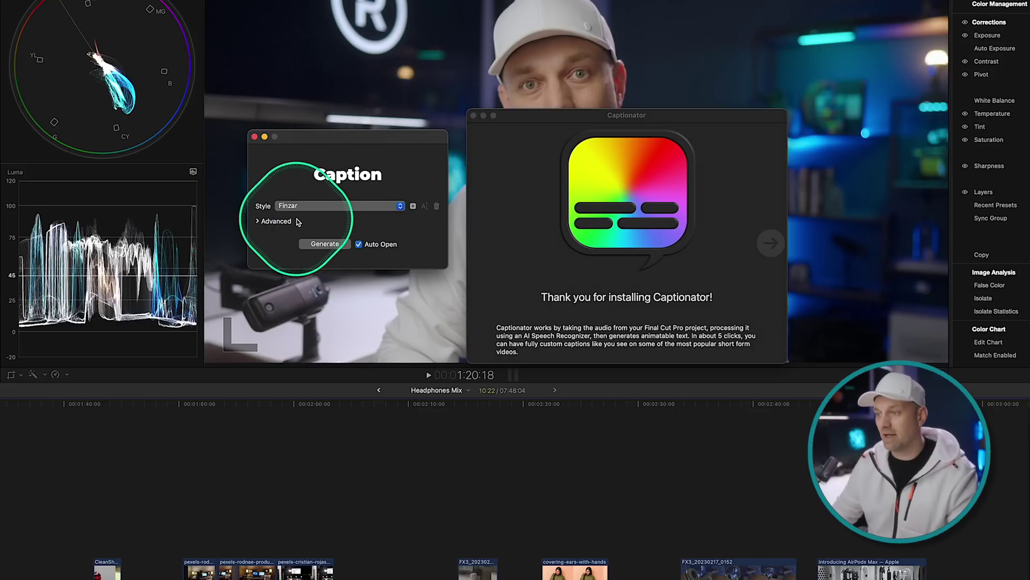
Set Words to 1 in the title generation settings, then generate and save the captions
{"action": "left_click", "coordinate": [264, 222]}
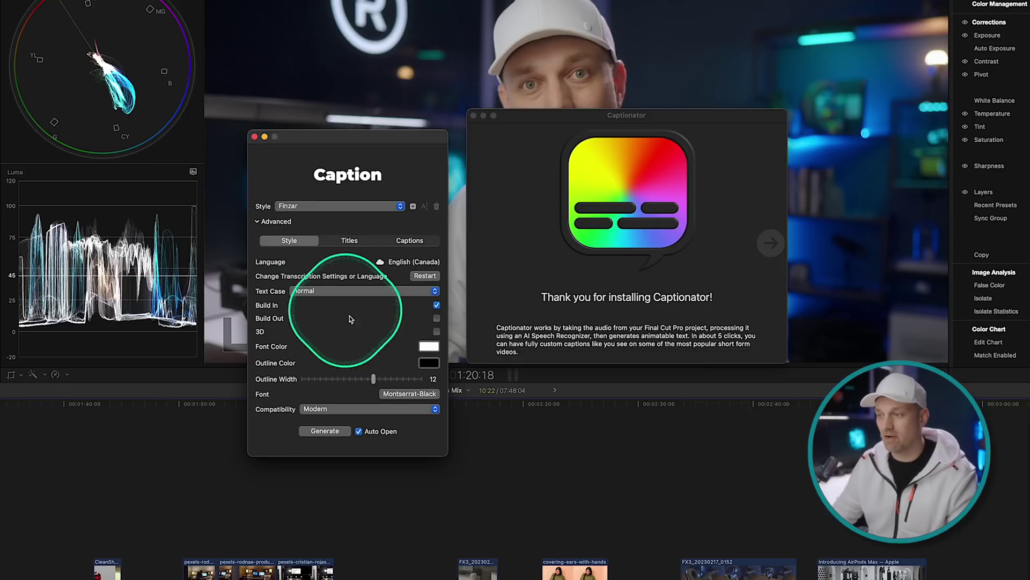
{"action": "left_click", "coordinate": [343, 238]}
{"action": "left_click", "coordinate": [288, 287]}
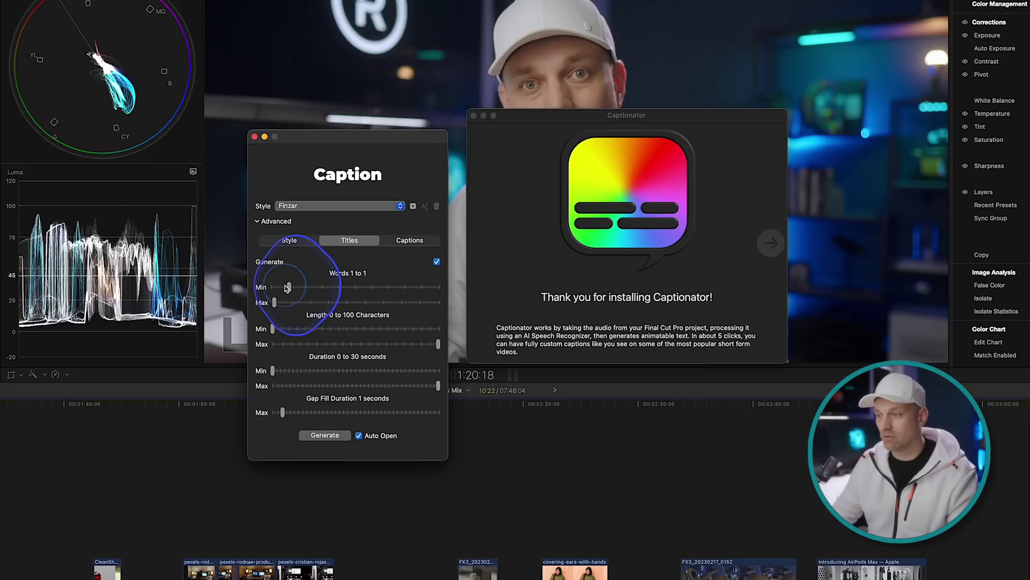
{"action": "left_click", "coordinate": [274, 303]}
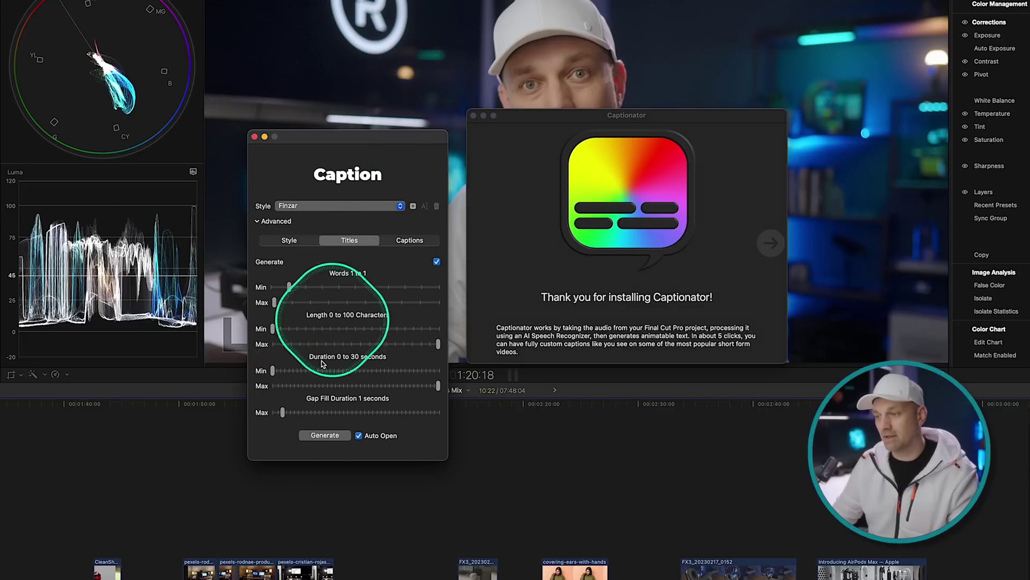
{"action": "left_click", "coordinate": [325, 436]}
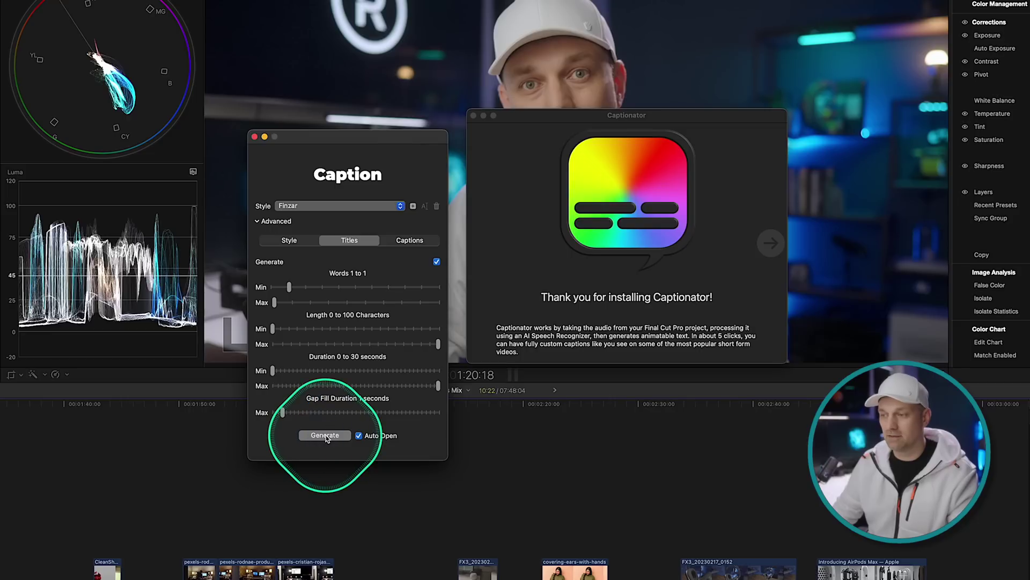
{"action": "left_click", "coordinate": [548, 206]}
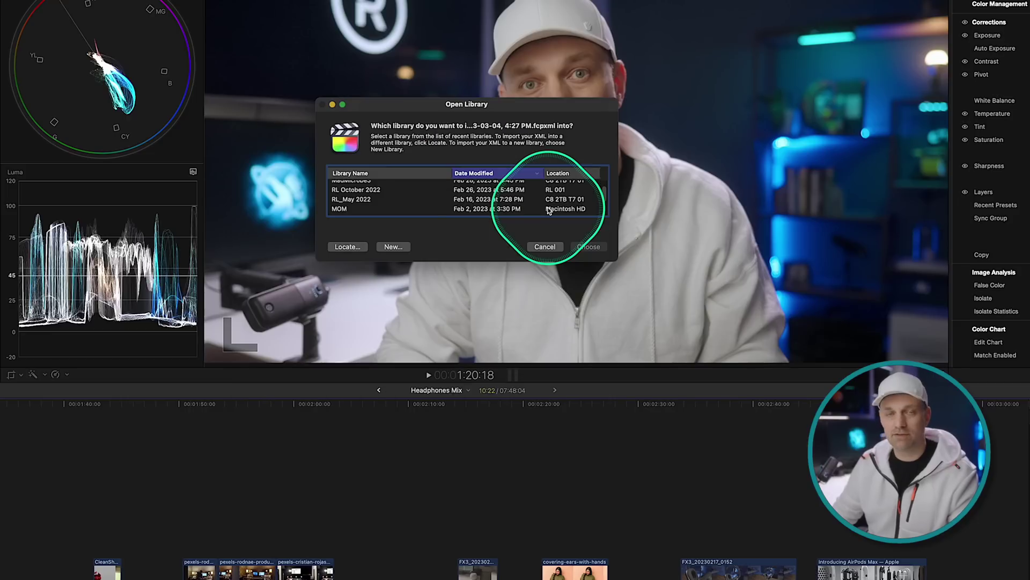
Import the generated captions into the RL March 2023 library
{"action": "scroll", "coordinate": [357, 195], "scroll_direction": "up", "scroll_amount": 3}
{"action": "left_click", "coordinate": [346, 185]}
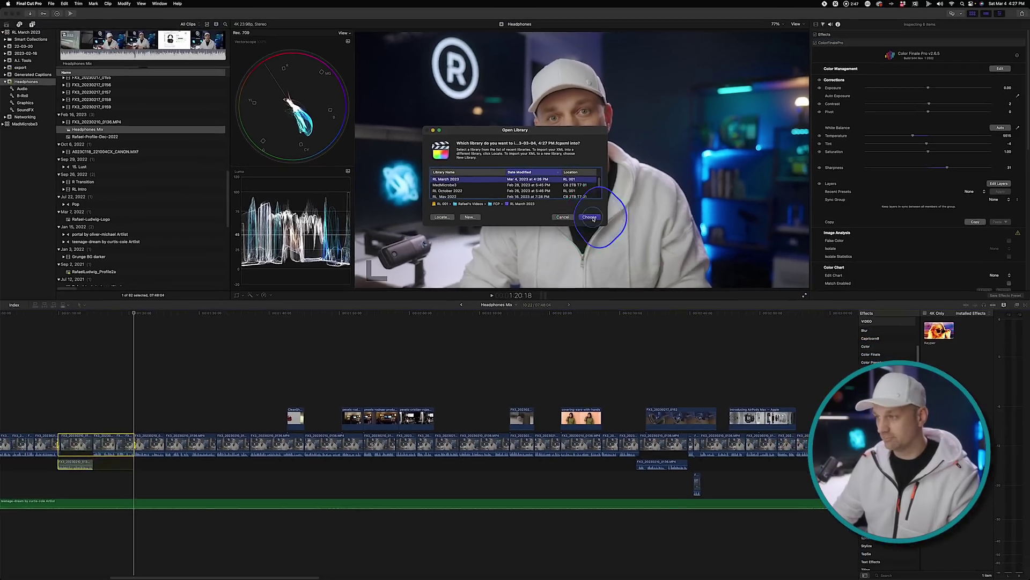
{"action": "left_click", "coordinate": [588, 246]}
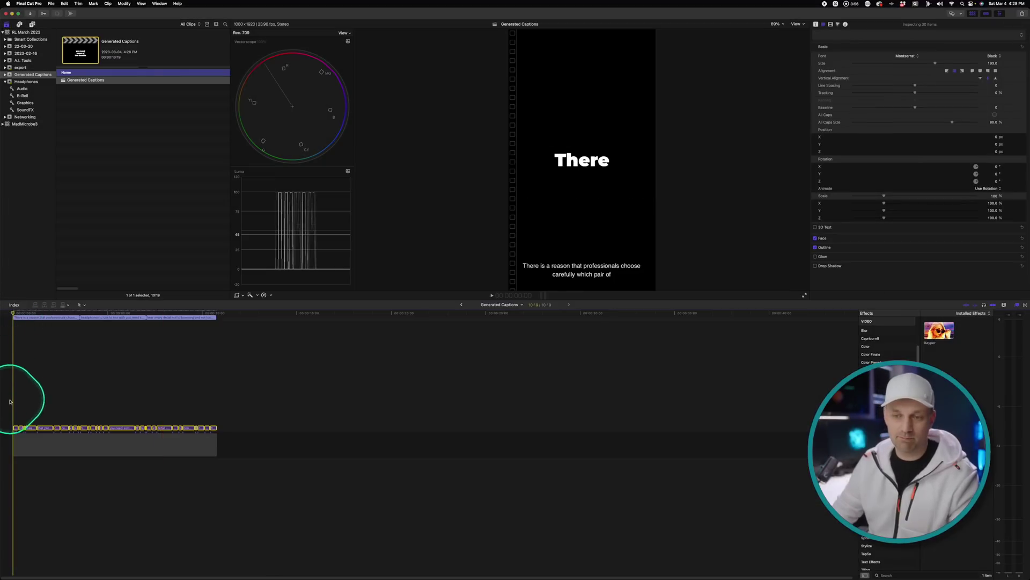
Copy all caption clips and paste them into the Headphones Mix edit at the playhead
{"action": "left_click_drag", "start_coordinate": [13, 397], "coordinate": [225, 428]}
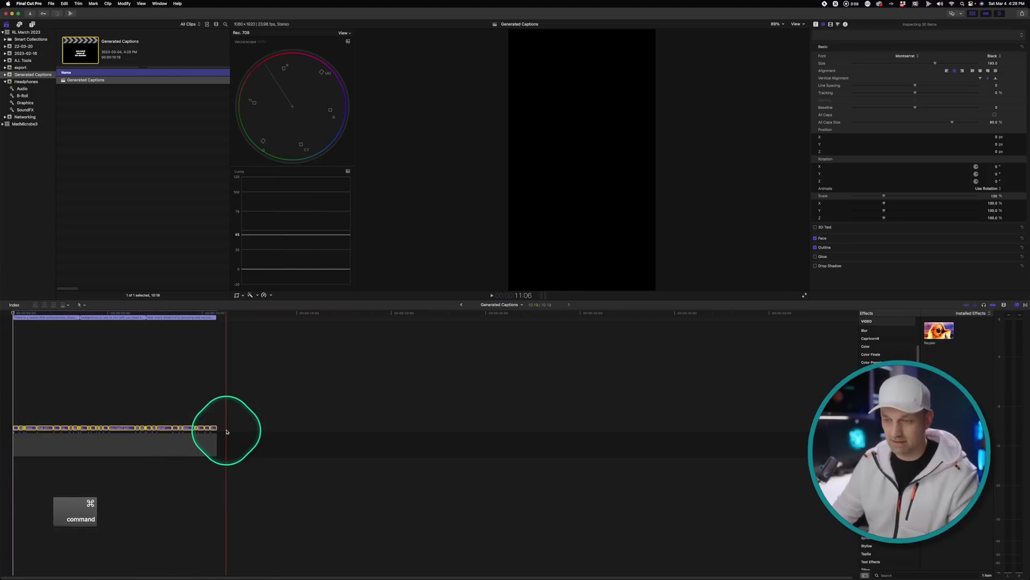
{"action": "key", "text": "super+c"}
{"action": "left_click", "coordinate": [462, 305]}
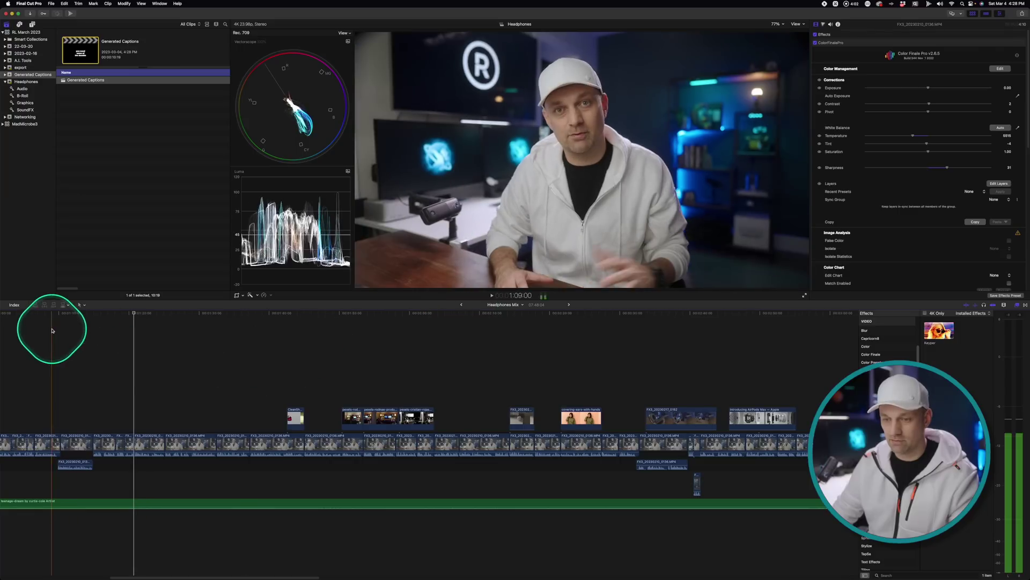
{"action": "key", "text": "super+v"}
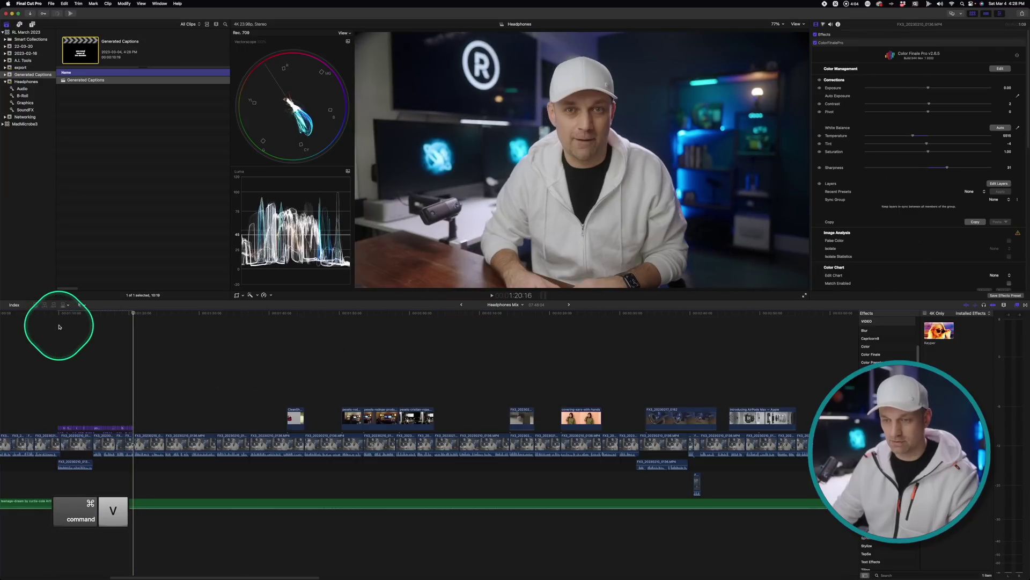
{"action": "left_click", "coordinate": [58, 315]}
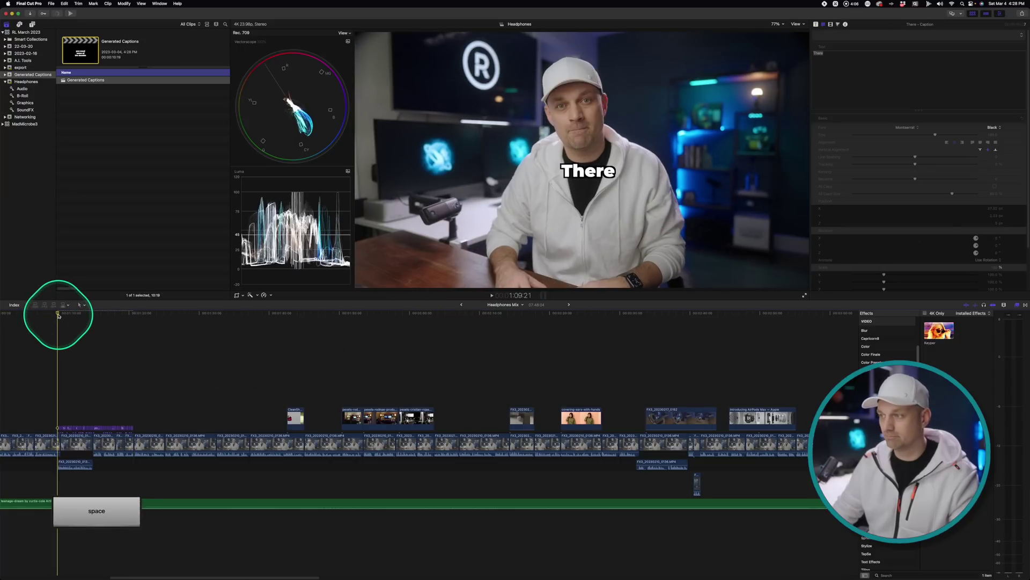
Play the edit twice to preview the captions, stopping on the word 'carefully'
{"action": "key", "text": "space"}
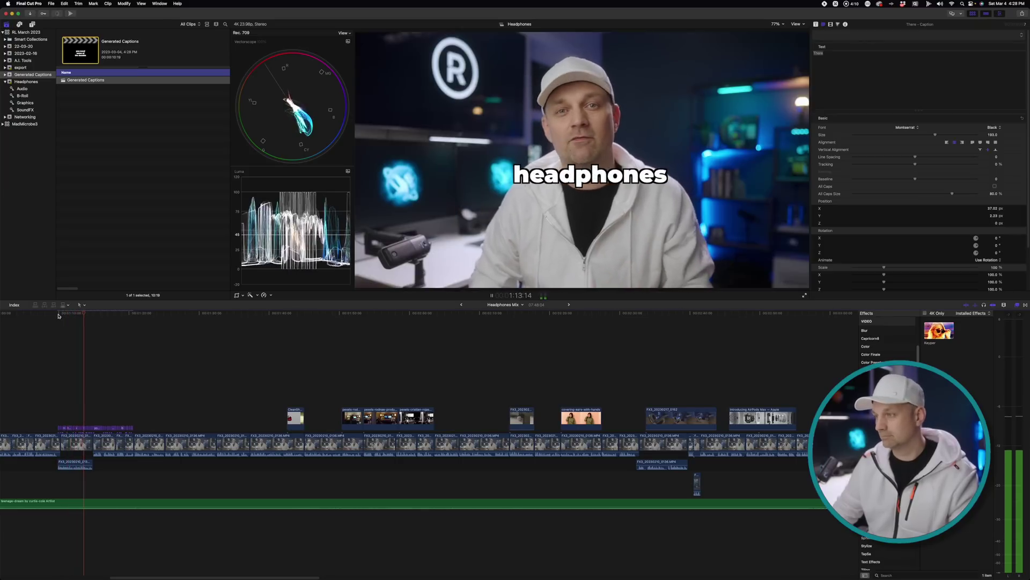
{"action": "key", "text": "space"}
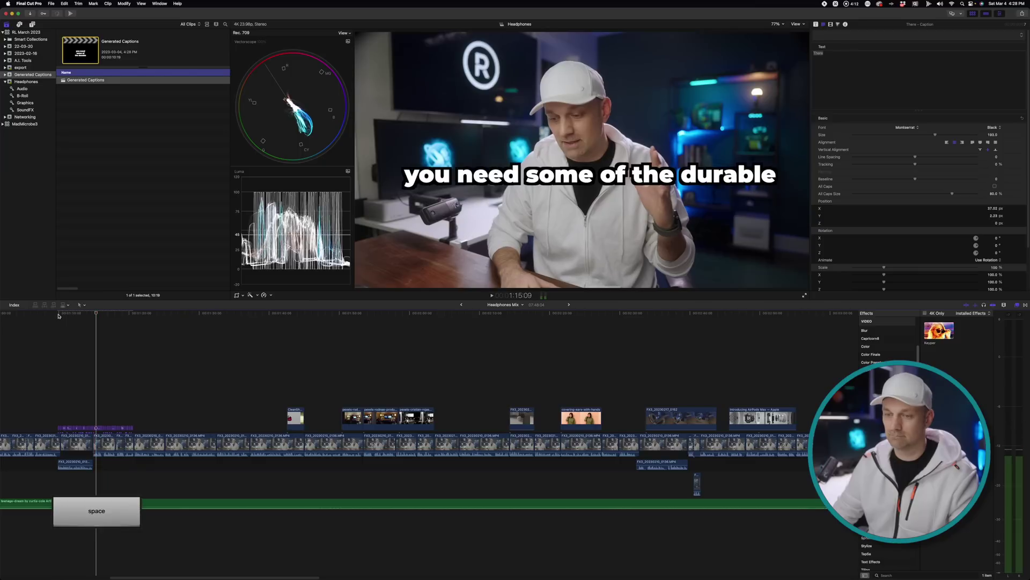
{"action": "left_click", "coordinate": [58, 314]}
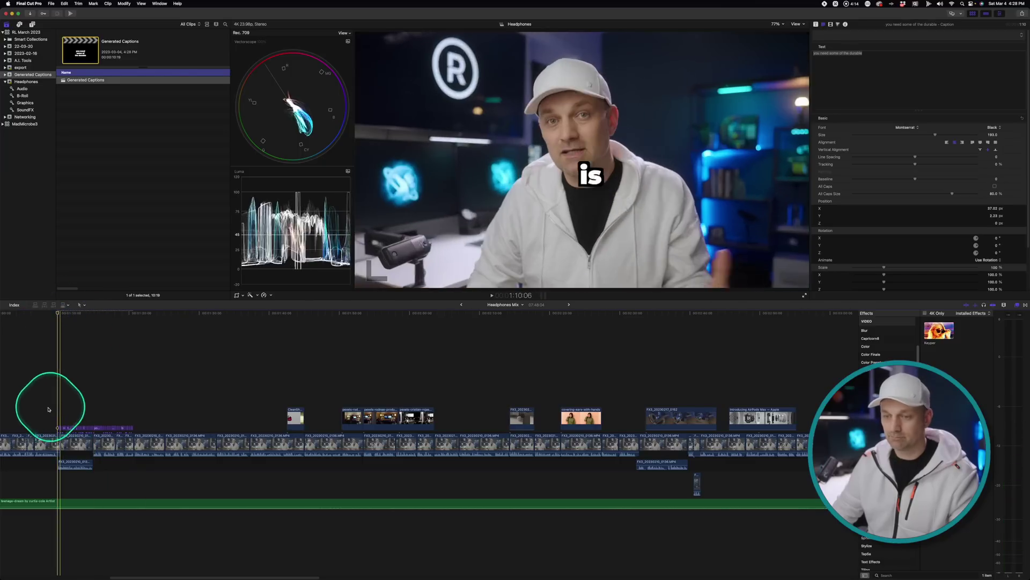
{"action": "key", "text": "space"}
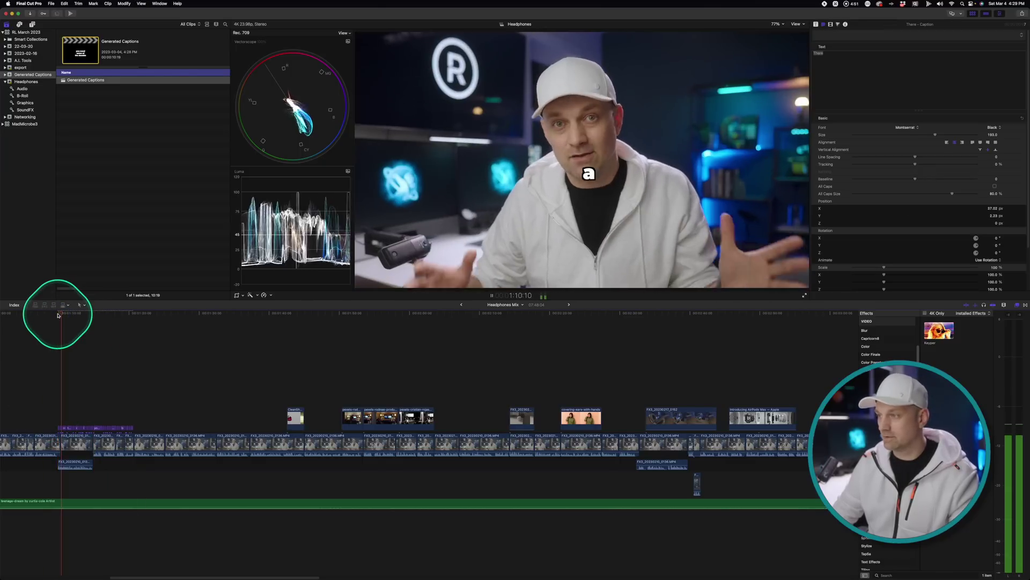
{"action": "key", "text": "space"}
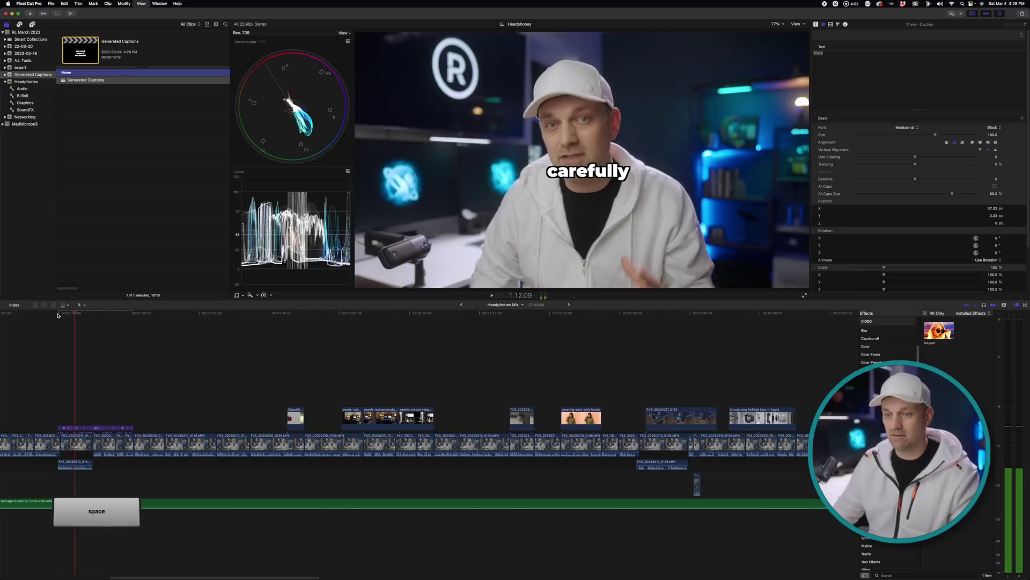
Marquee-select all 30 caption clips and show their properties in the inspector
{"action": "left_click", "coordinate": [69, 405]}
{"action": "left_click_drag", "start_coordinate": [69, 405], "coordinate": [225, 394]}
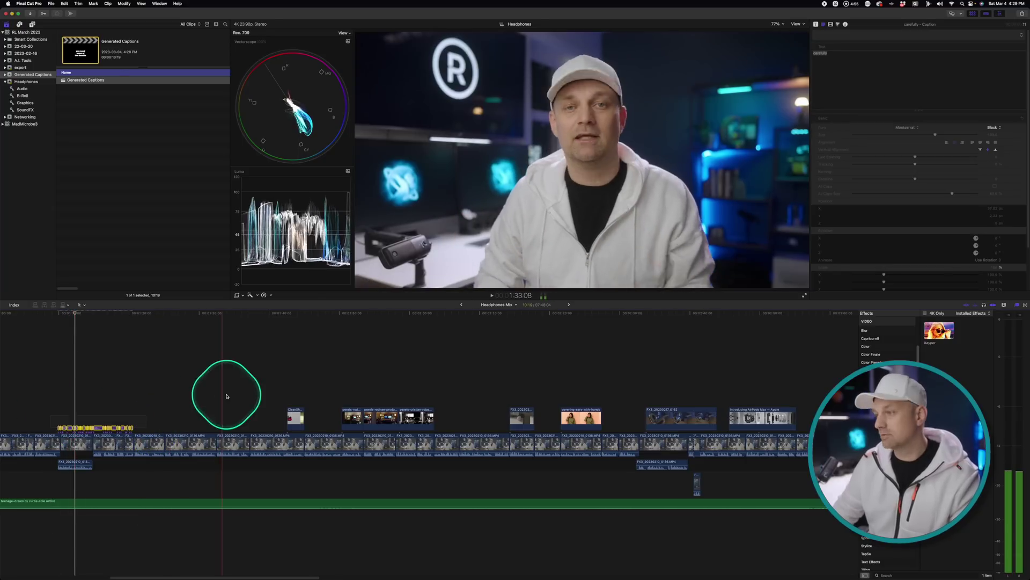
{"action": "left_click", "coordinate": [856, 112]}
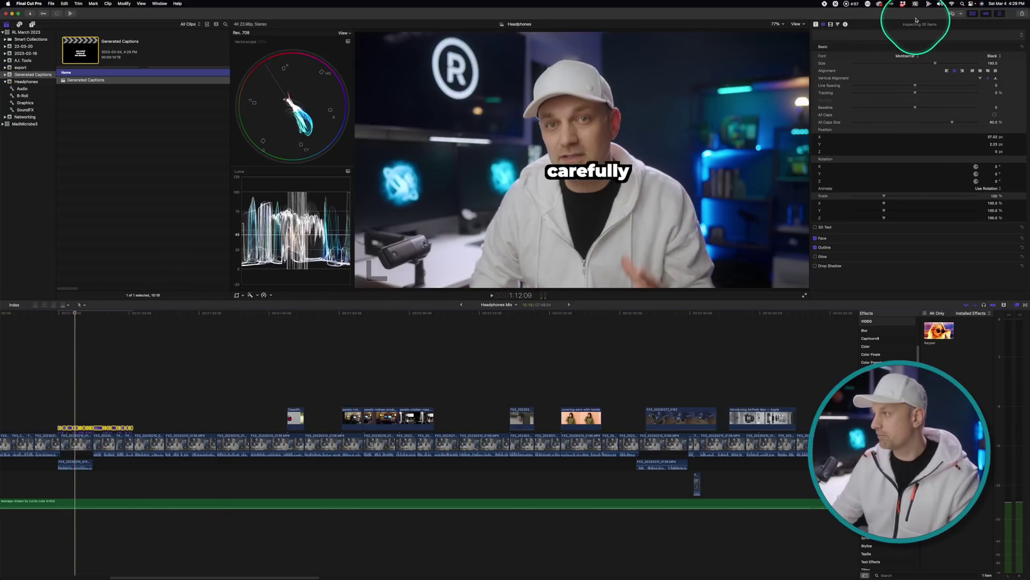
Lower the captions with a negative Position Y and raise their text size from 193 to 288
{"action": "left_click", "coordinate": [823, 26]}
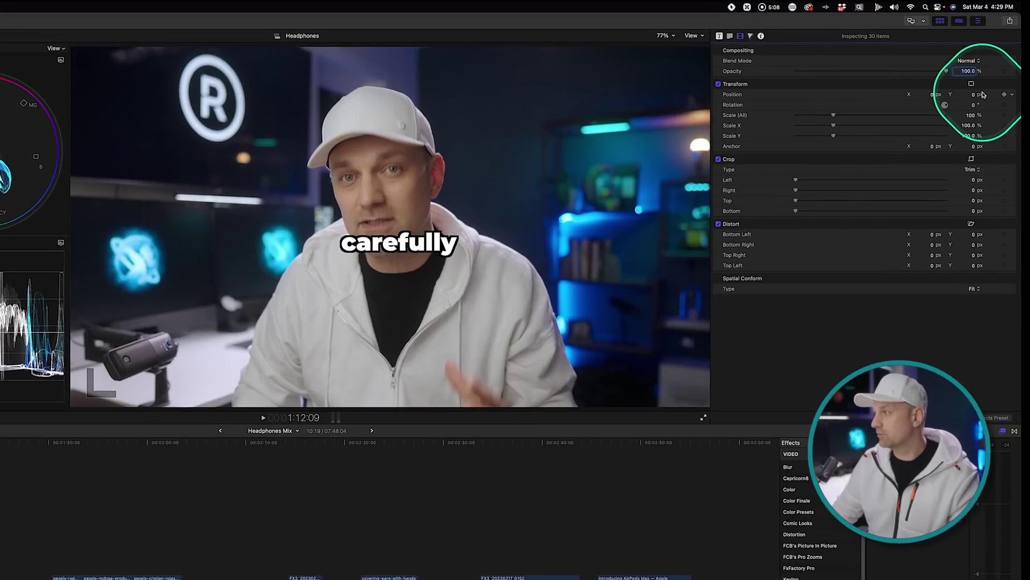
{"action": "left_click_drag", "start_coordinate": [975, 97], "coordinate": [975, 141]}
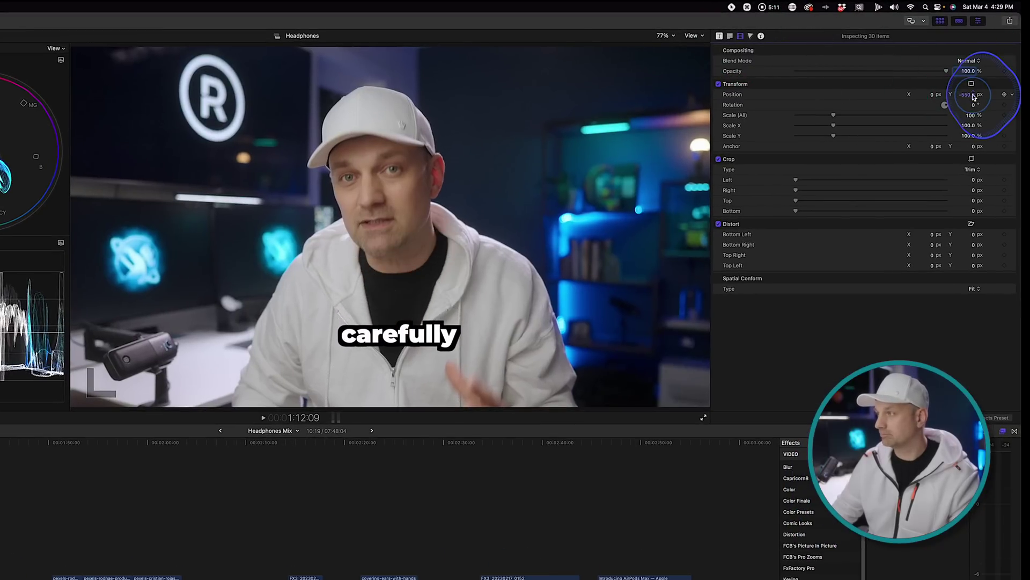
{"action": "left_click", "coordinate": [729, 36]}
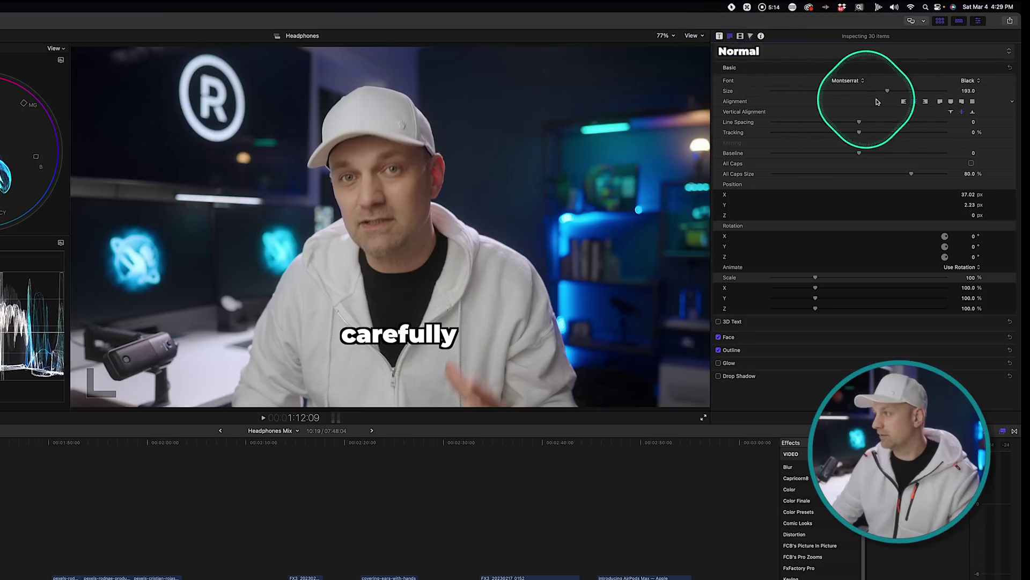
{"action": "left_click_drag", "start_coordinate": [891, 92], "coordinate": [962, 87]}
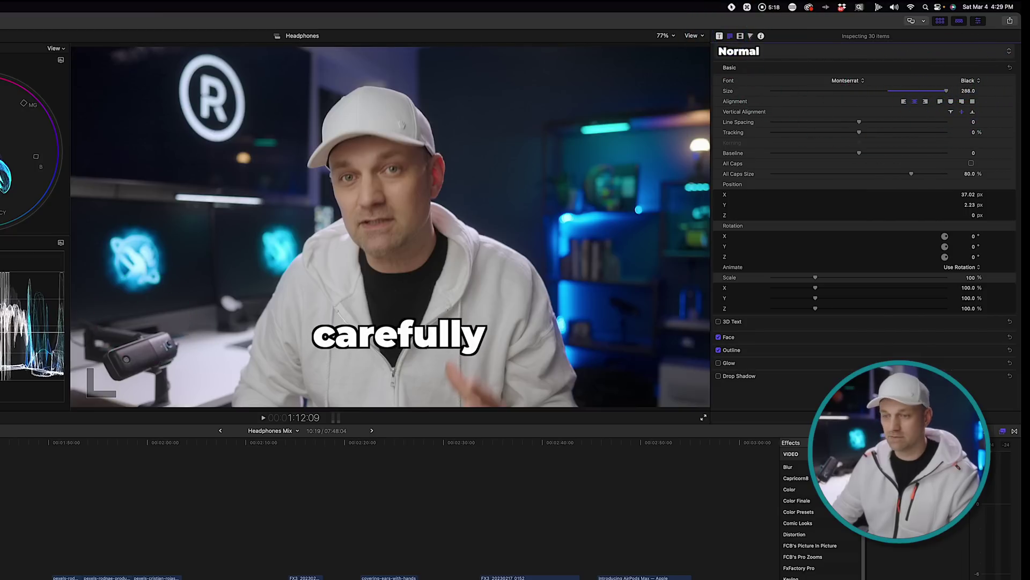
Play back the edit to check the repositioned, enlarged captions
{"action": "key", "text": "space"}
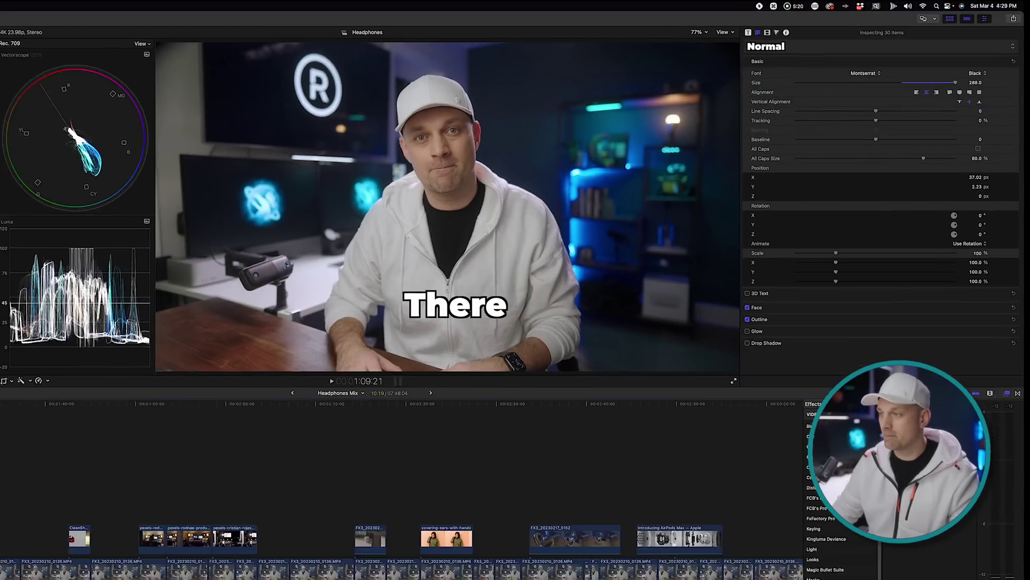
{"action": "key", "text": "space"}
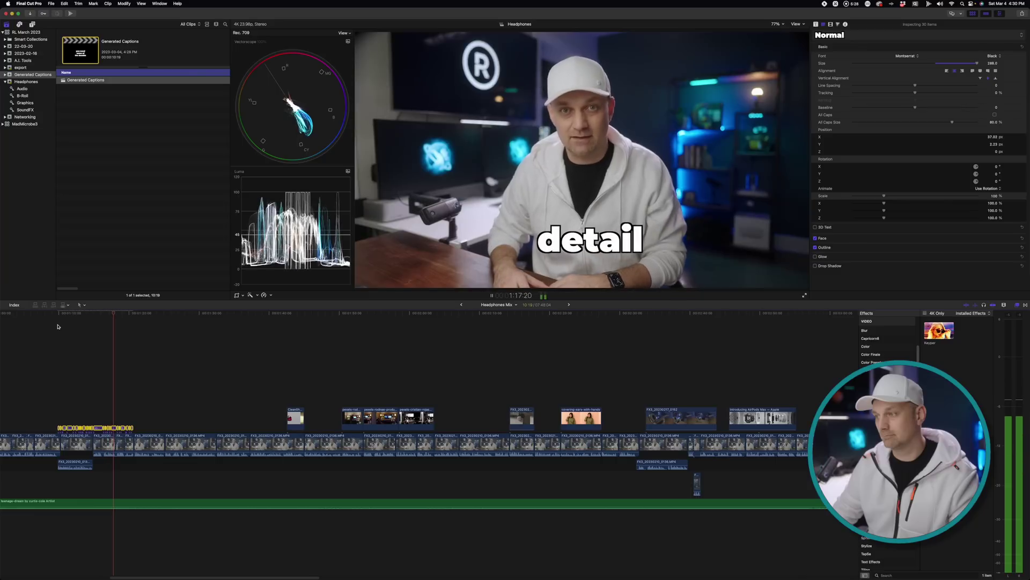
{"action": "key", "text": "space"}
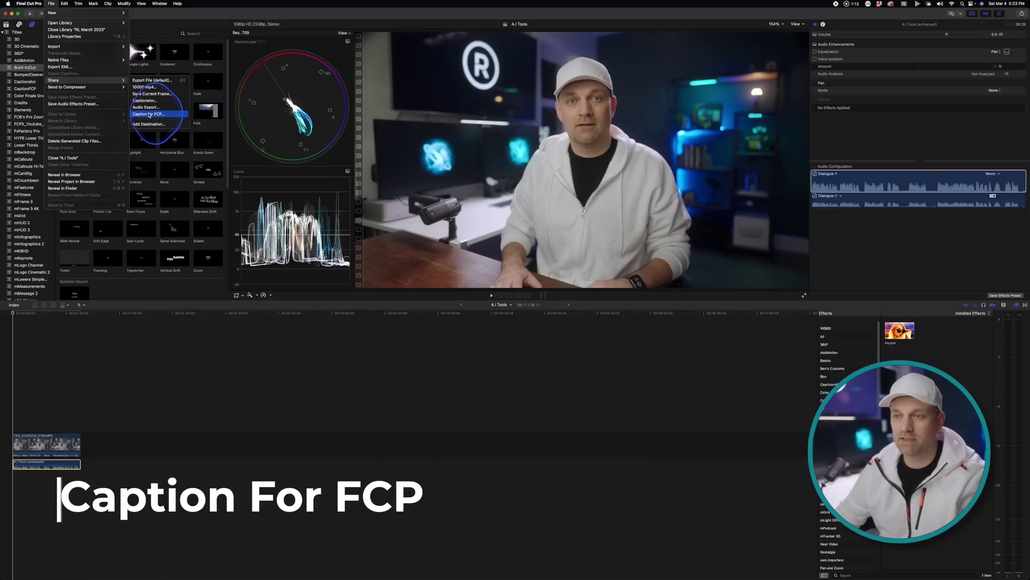
Share the A.I Tools project to Caption For FCP and start transcribing its audio
{"action": "left_click", "coordinate": [149, 114]}
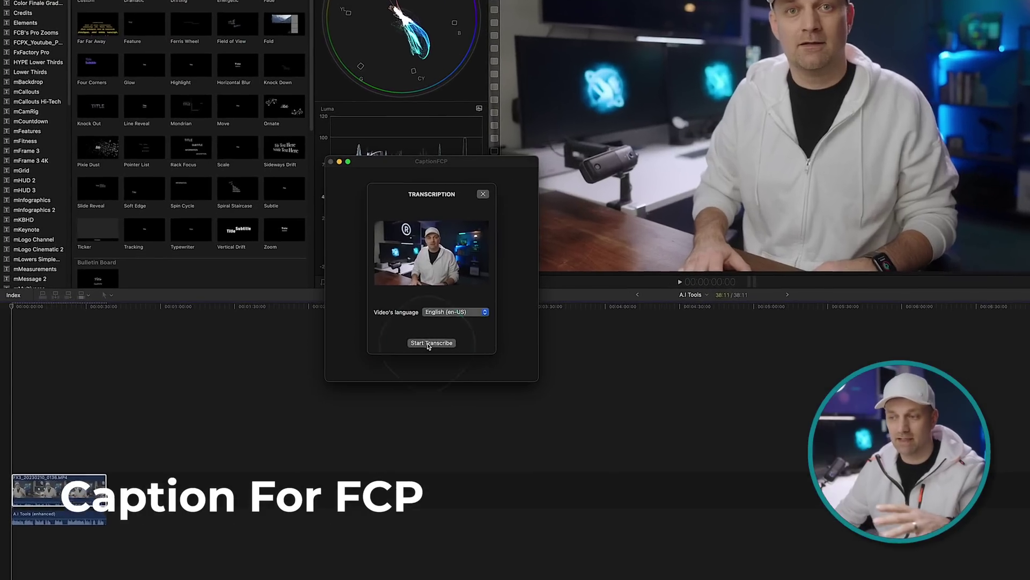
{"action": "left_click", "coordinate": [428, 344]}
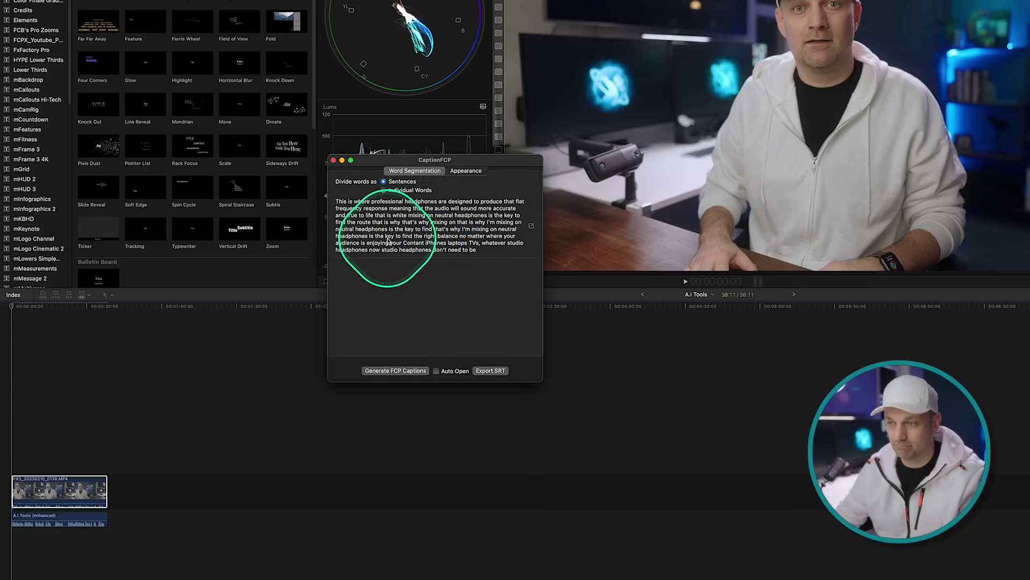
Check the Individual Words segmentation and caption appearance settings in CaptionFCP
{"action": "left_click", "coordinate": [383, 189]}
{"action": "left_click", "coordinate": [384, 182]}
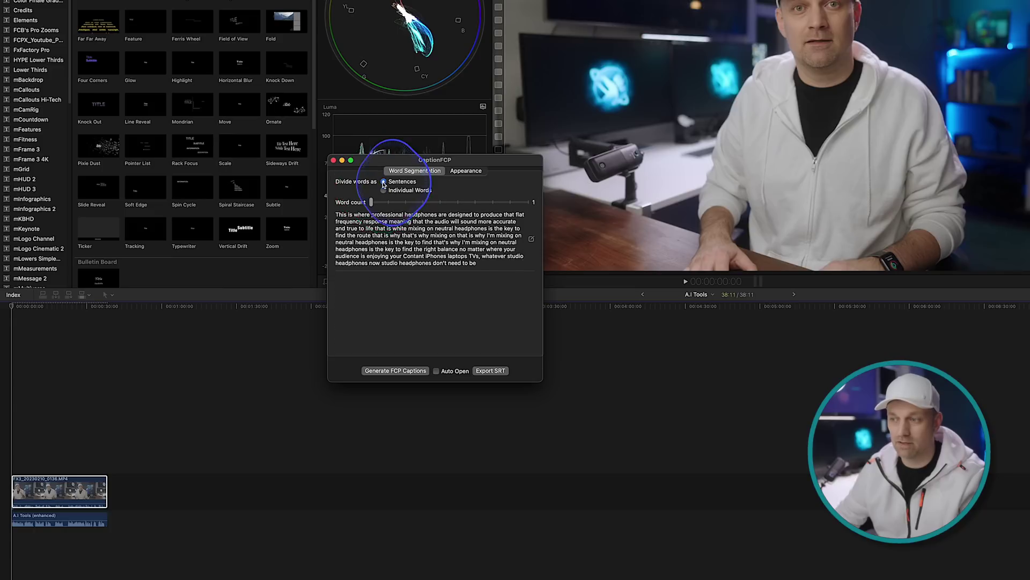
{"action": "left_click", "coordinate": [466, 171]}
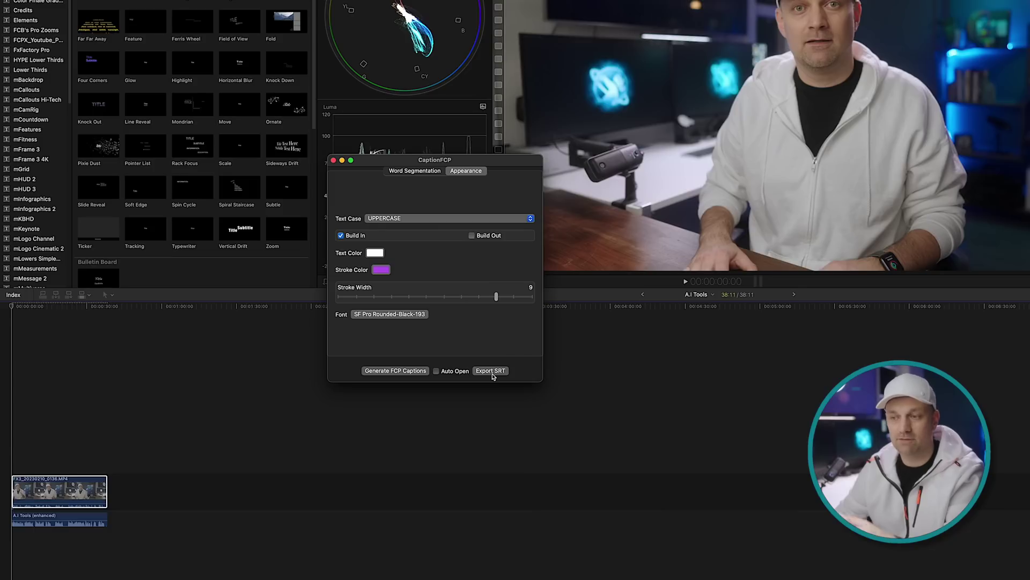
{"action": "left_click", "coordinate": [415, 171]}
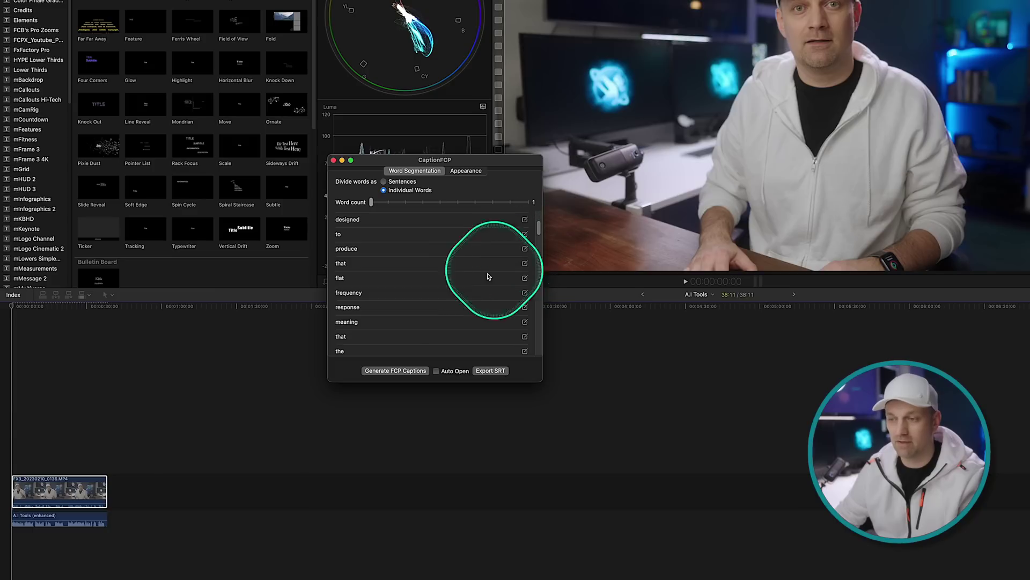
Review the one-word-per-caption list, then generate the FCP captions
{"action": "scroll", "coordinate": [437, 294], "scroll_direction": "down", "scroll_amount": 5}
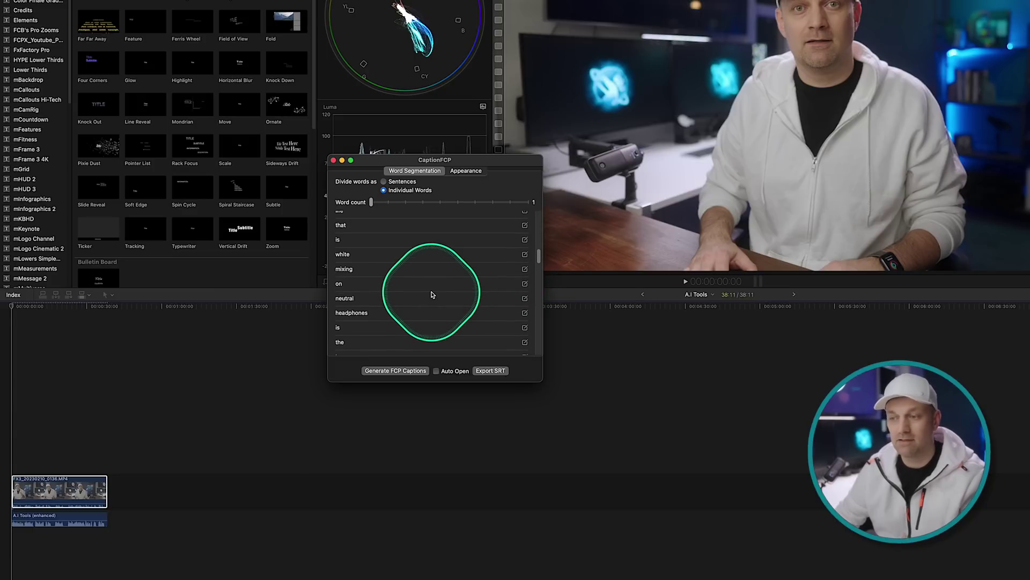
{"action": "scroll", "coordinate": [431, 295], "scroll_direction": "down", "scroll_amount": 3}
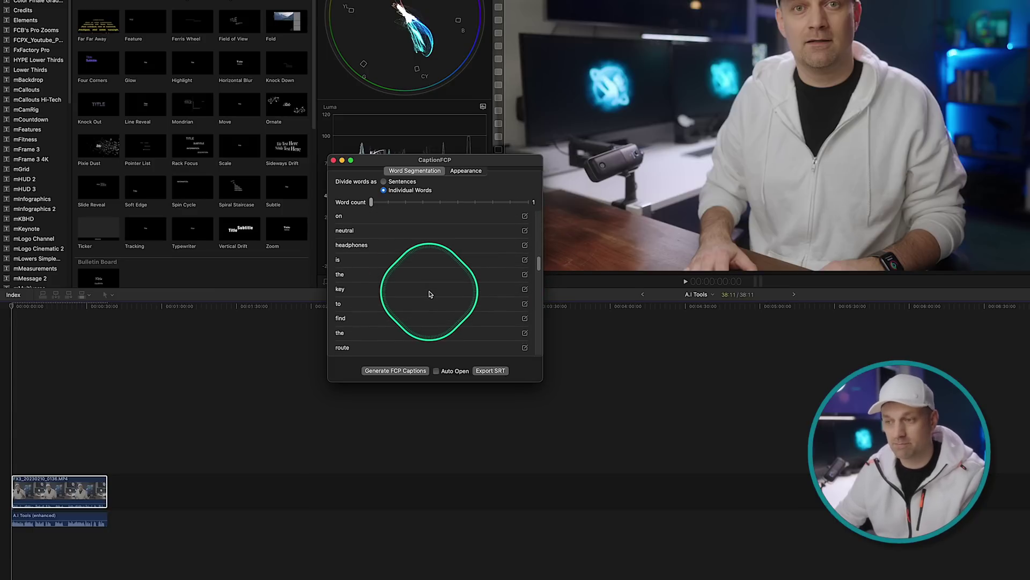
{"action": "scroll", "coordinate": [429, 294], "scroll_direction": "down", "scroll_amount": 3}
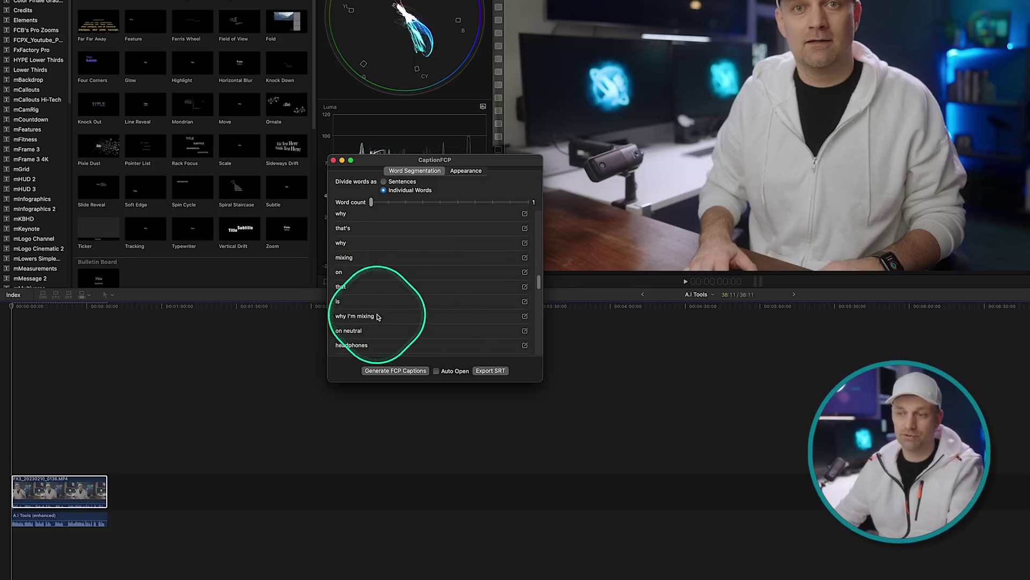
{"action": "scroll", "coordinate": [364, 299], "scroll_direction": "down", "scroll_amount": 5}
{"action": "scroll", "coordinate": [364, 302], "scroll_direction": "down", "scroll_amount": 2}
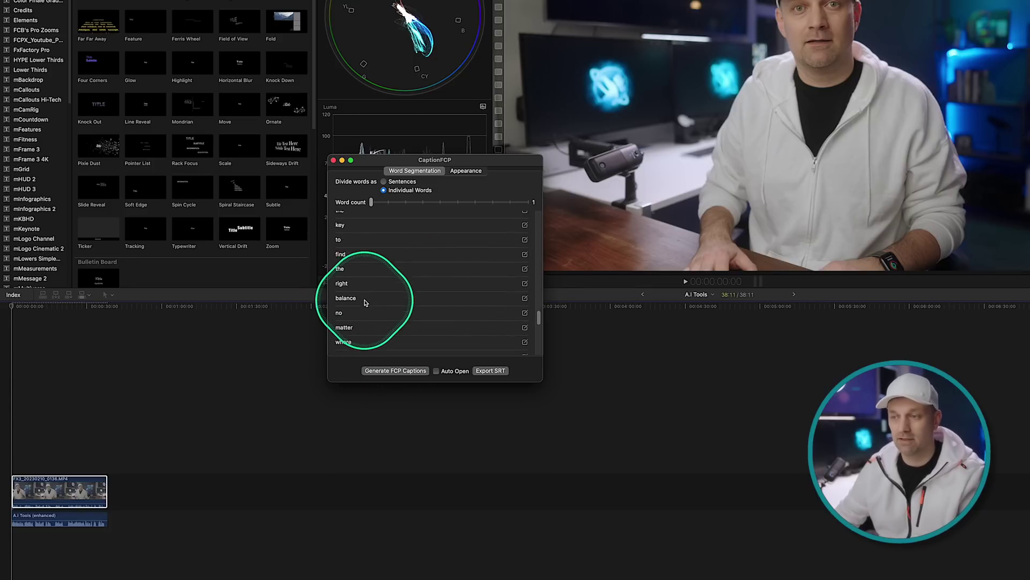
{"action": "scroll", "coordinate": [364, 302], "scroll_direction": "down", "scroll_amount": 8}
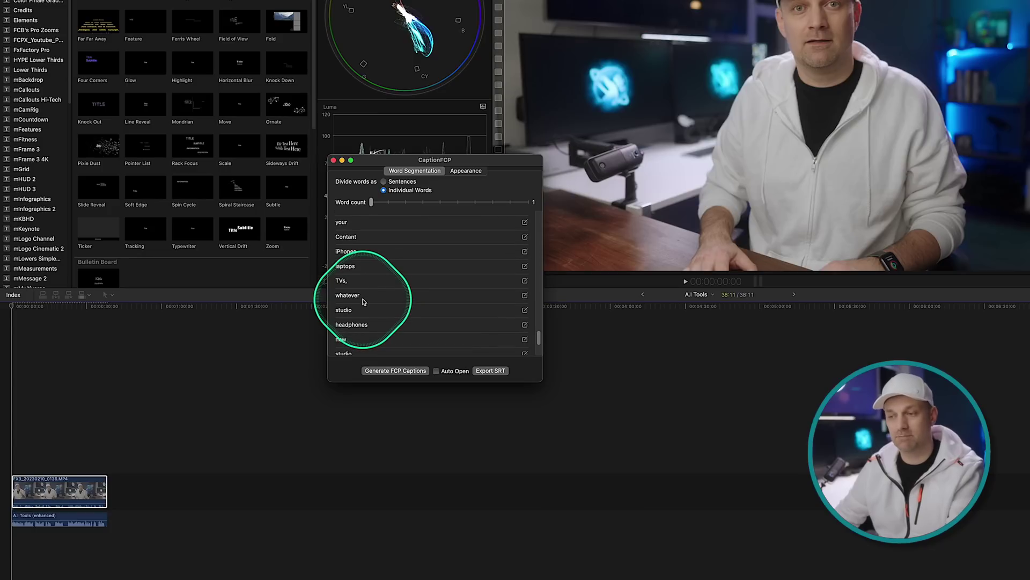
{"action": "scroll", "coordinate": [361, 301], "scroll_direction": "up", "scroll_amount": 3}
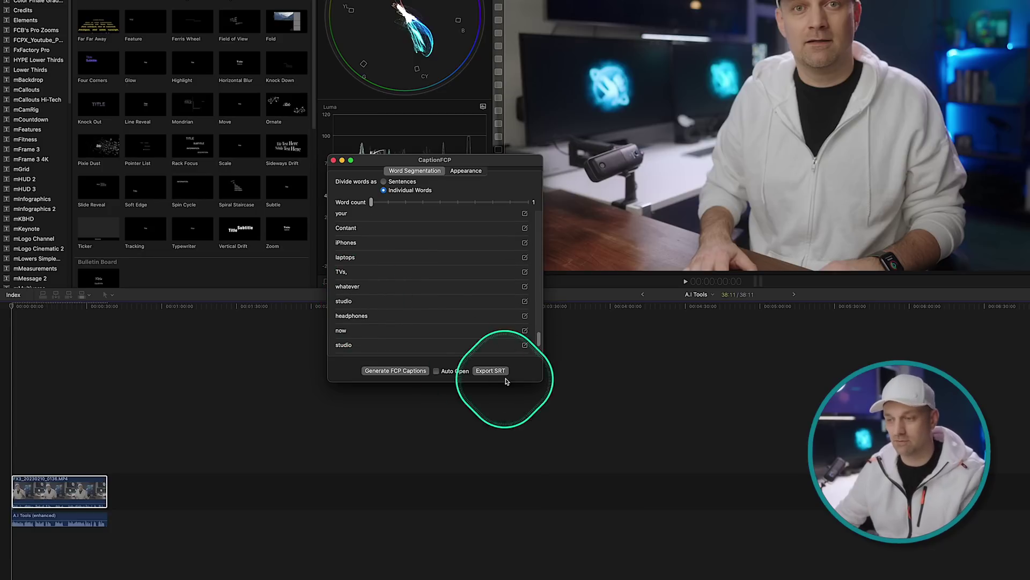
{"action": "left_click", "coordinate": [396, 371]}
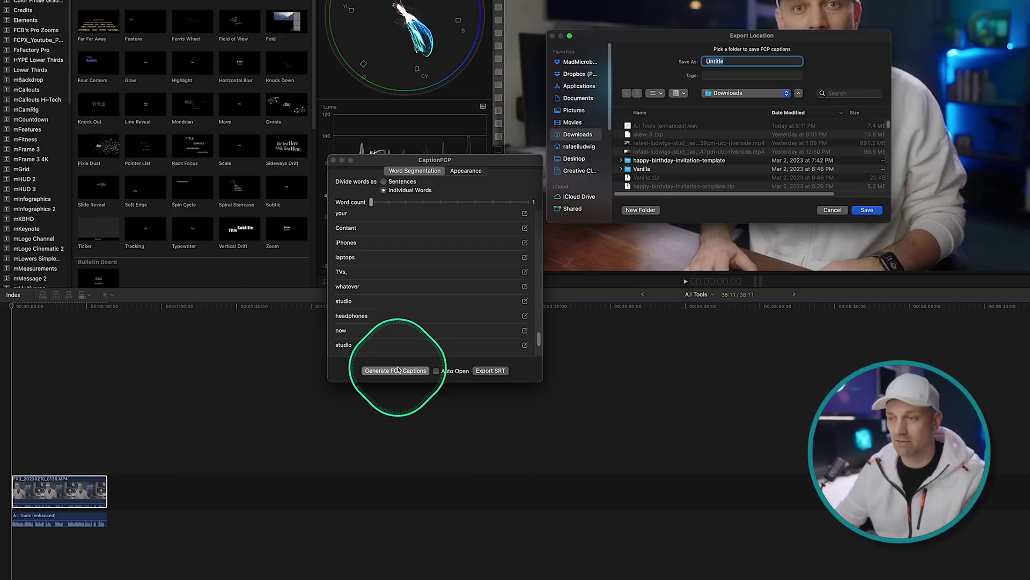
Save the captions fcpxml to Downloads, replacing the old file, and import it into Final Cut Pro as XML
{"action": "left_click", "coordinate": [872, 215]}
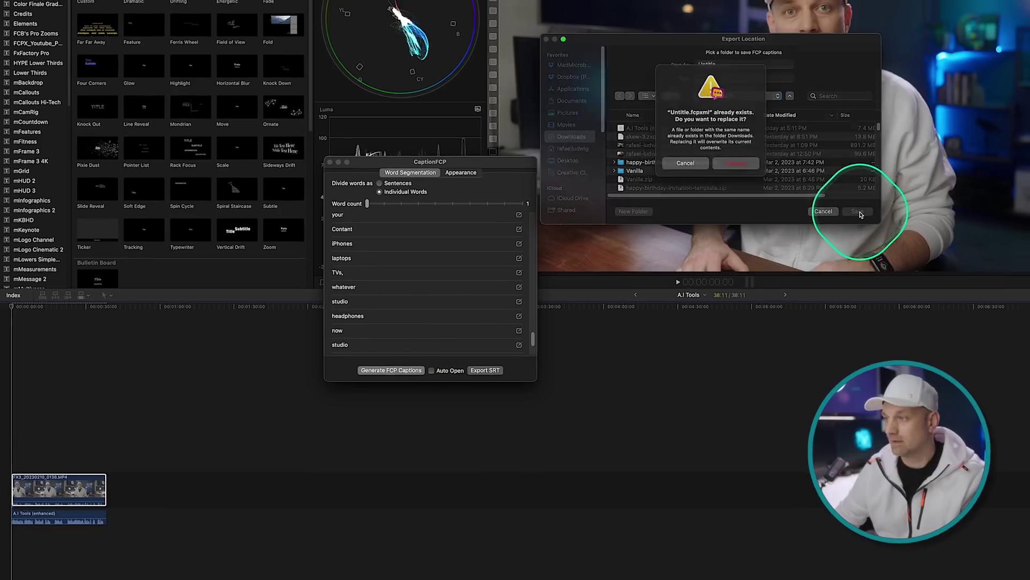
{"action": "left_click", "coordinate": [742, 169]}
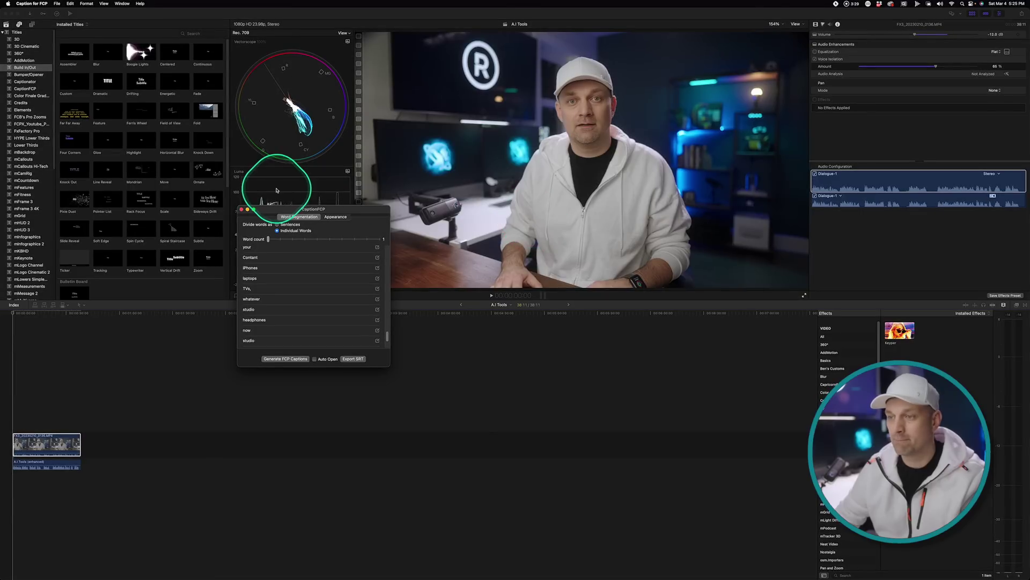
{"action": "left_click", "coordinate": [240, 209]}
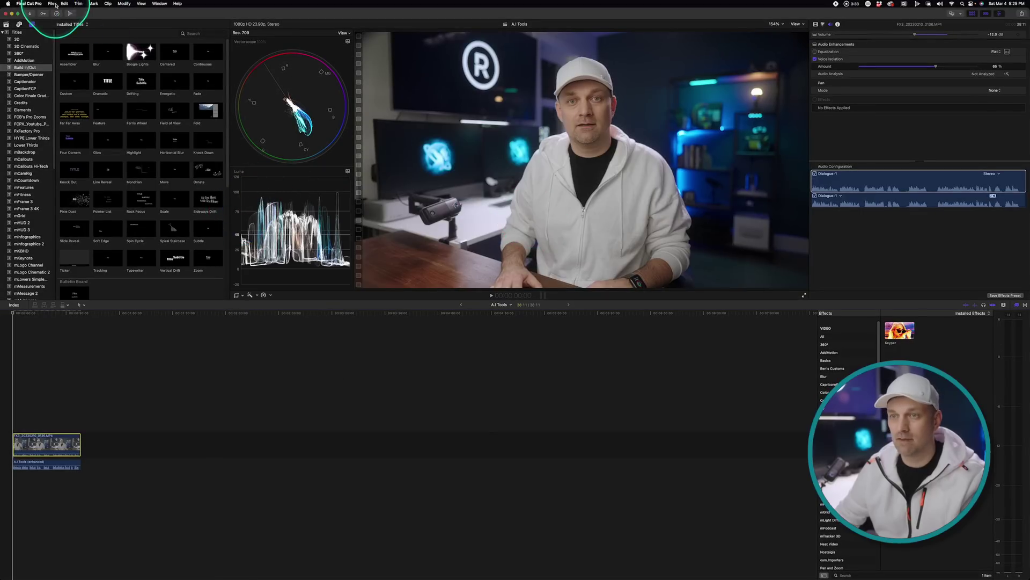
{"action": "left_click", "coordinate": [51, 3]}
{"action": "mouse_move", "coordinate": [58, 50]}
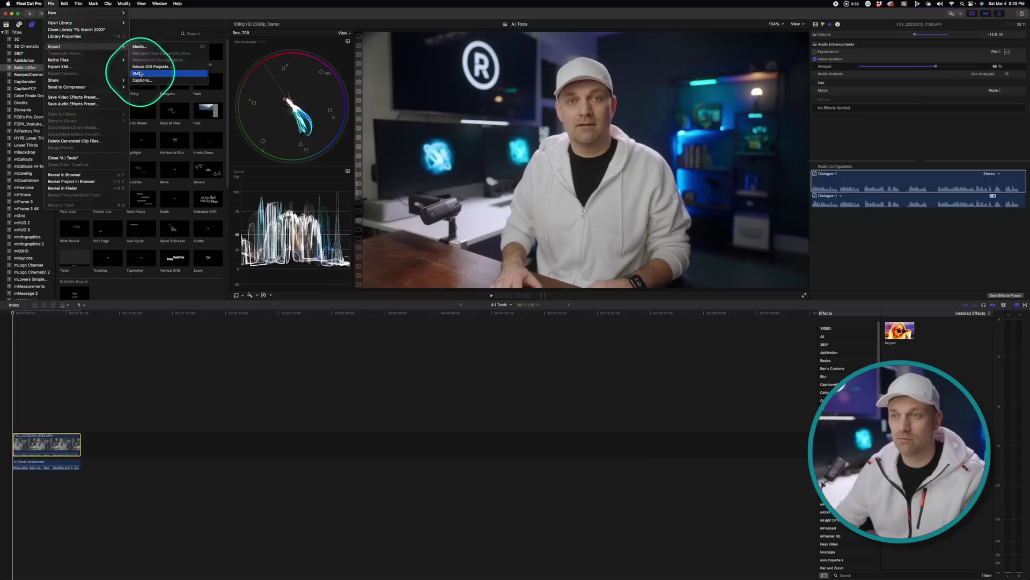
{"action": "left_click", "coordinate": [138, 69]}
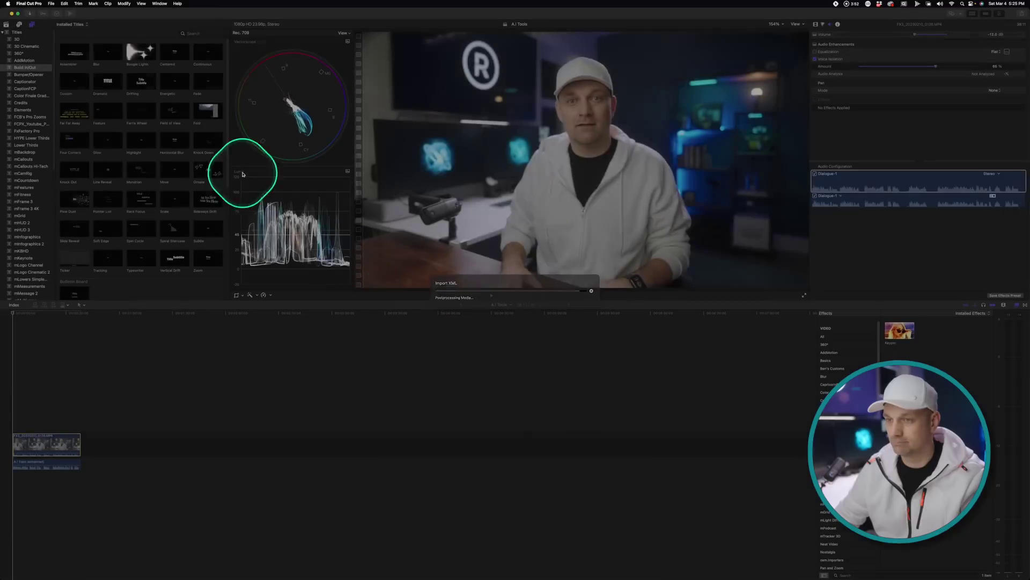
Copy all captions from Generated Captions 1, paste them above the A.I Tools clip, and play from the start
{"action": "double_click", "coordinate": [80, 87]}
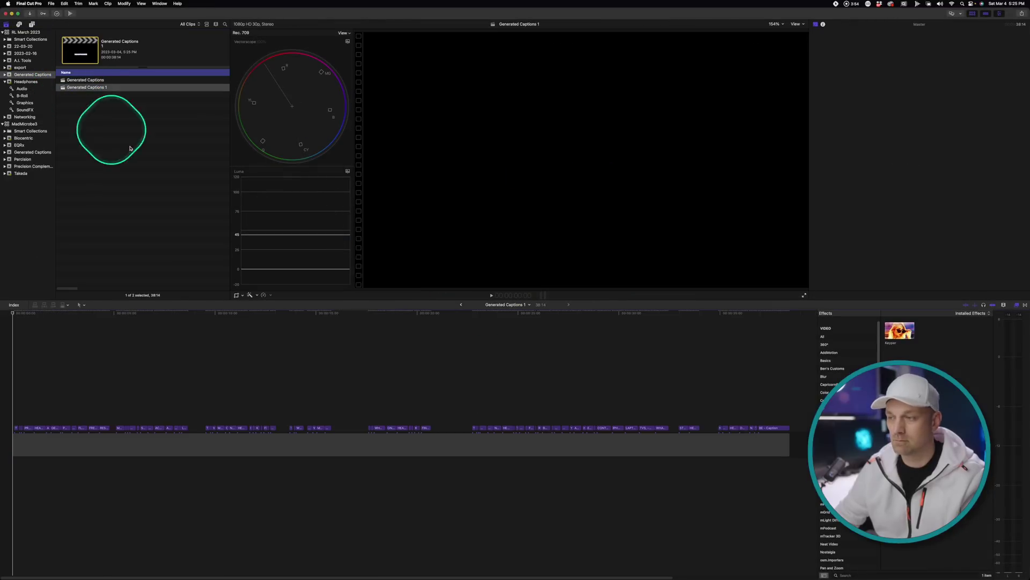
{"action": "left_click_drag", "start_coordinate": [816, 411], "coordinate": [667, 425]}
{"action": "key", "text": "super+c"}
{"action": "left_click", "coordinate": [461, 305]}
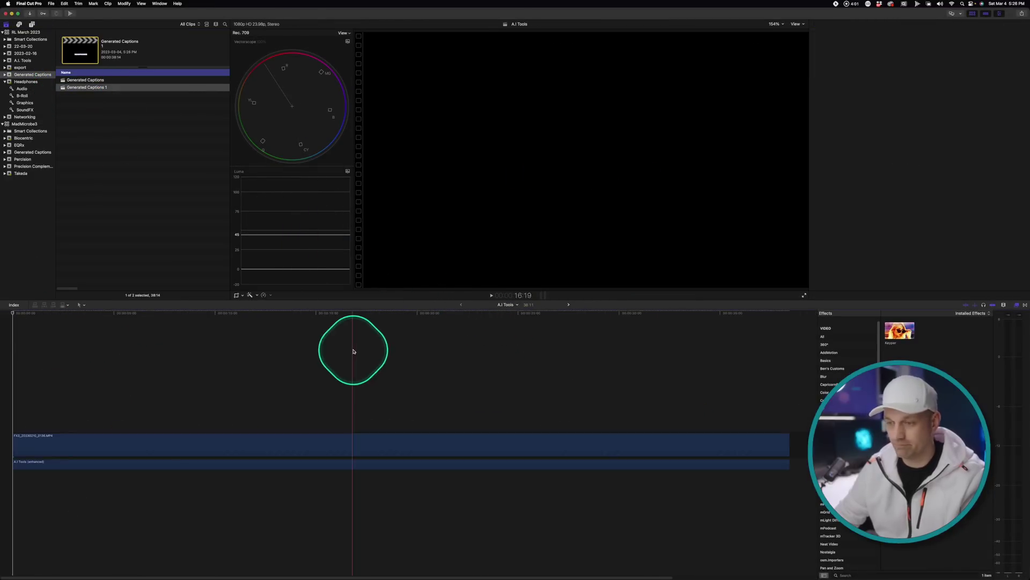
{"action": "key", "text": "super+v"}
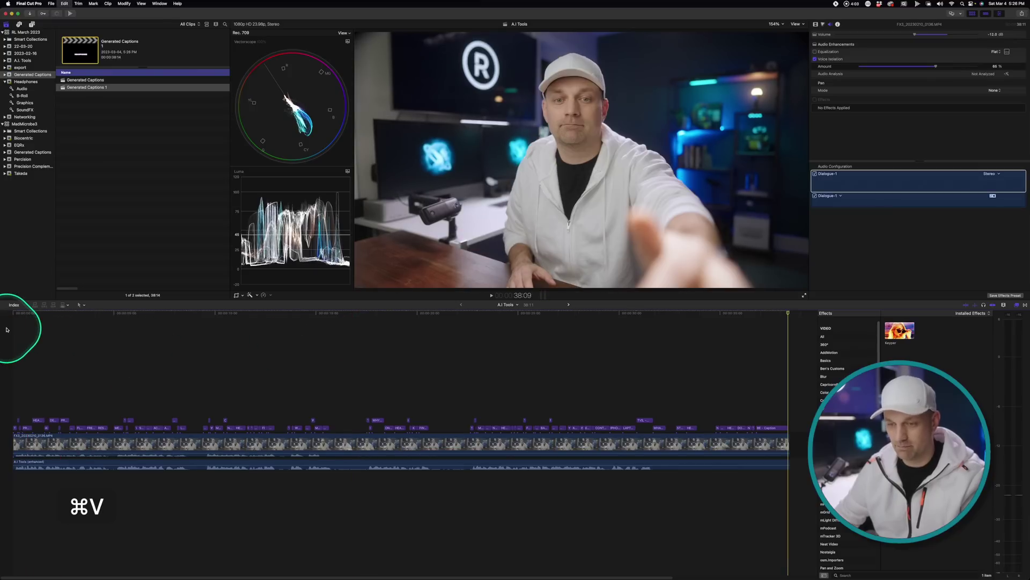
{"action": "left_click", "coordinate": [12, 312]}
{"action": "key", "text": "space"}
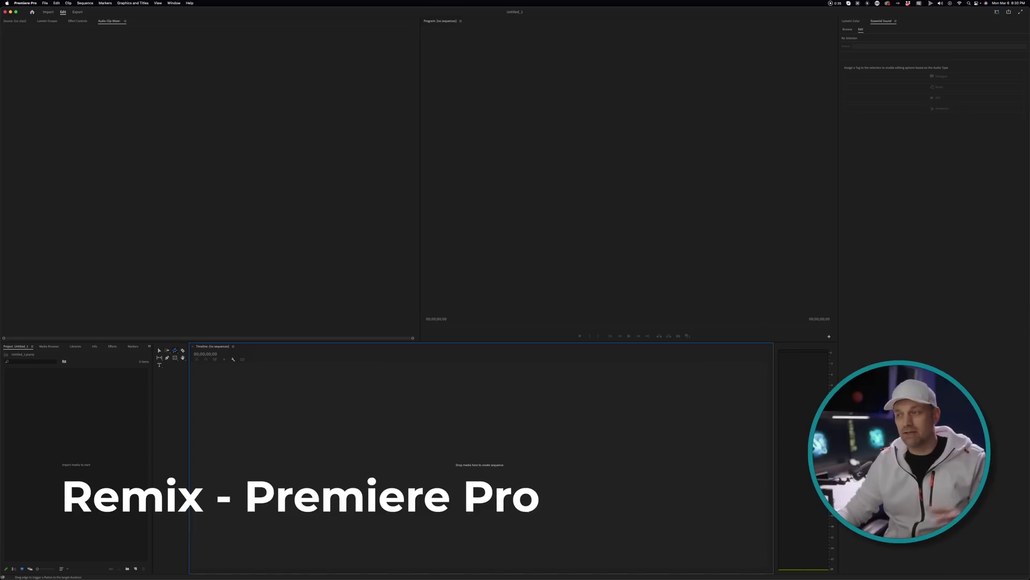
Import the music WAV from Finder and create a new sequence from it
{"action": "left_click", "coordinate": [216, 567]}
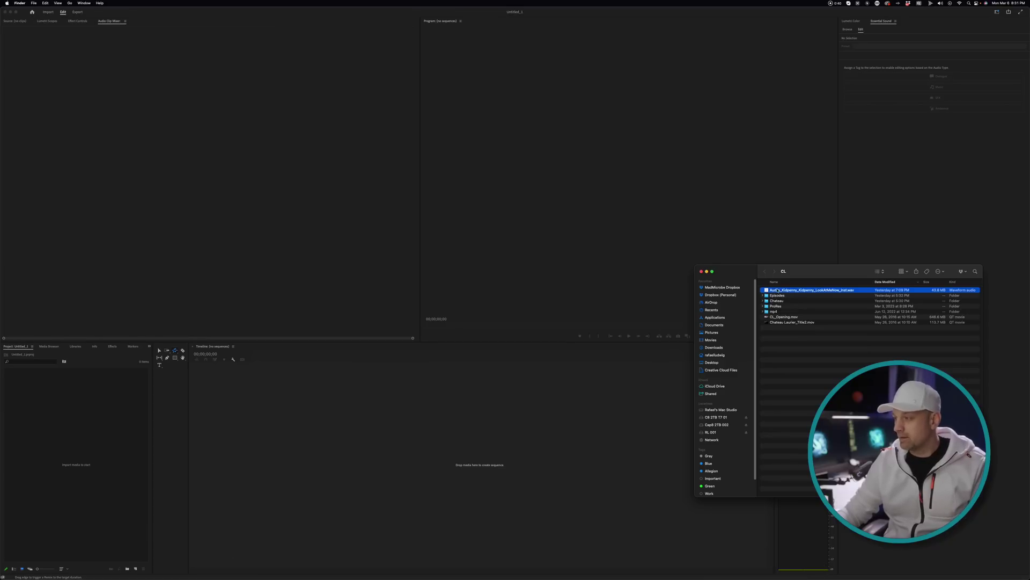
{"action": "left_click_drag", "start_coordinate": [778, 290], "coordinate": [79, 431]}
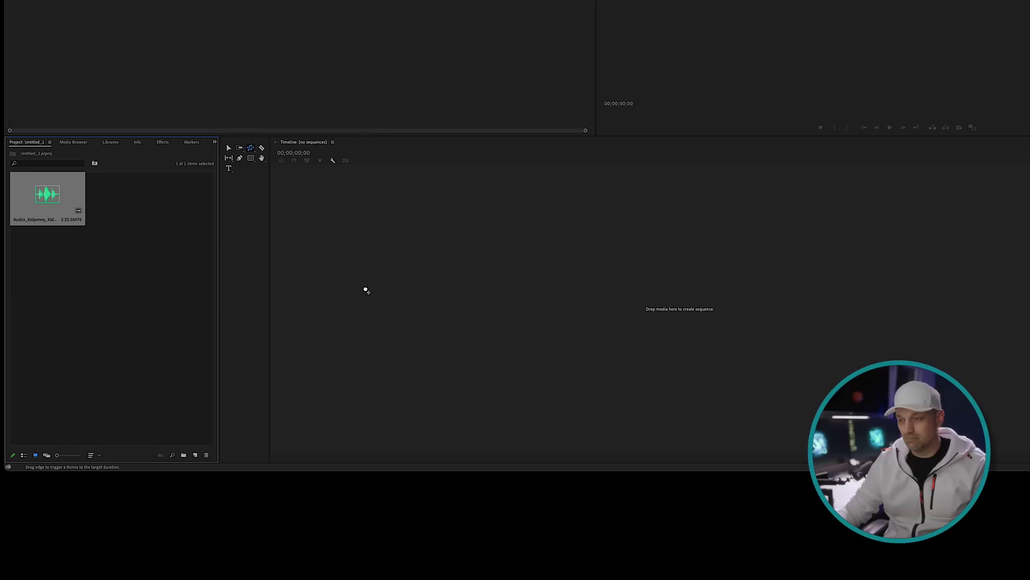
{"action": "left_click_drag", "start_coordinate": [366, 291], "coordinate": [366, 290]}
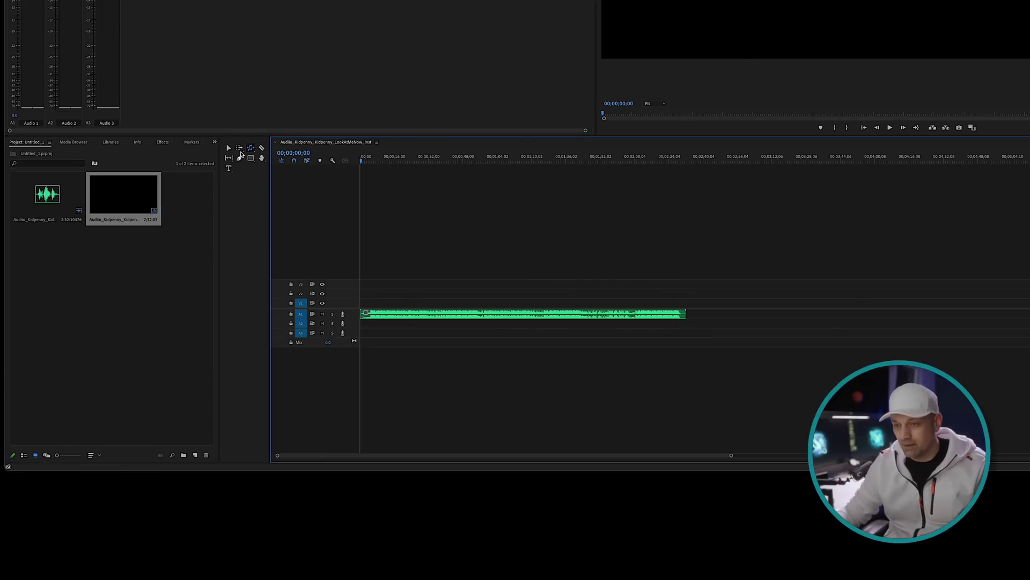
Use the Remix Tool to shorten the music clip to about 30 seconds
{"action": "left_click", "coordinate": [241, 155]}
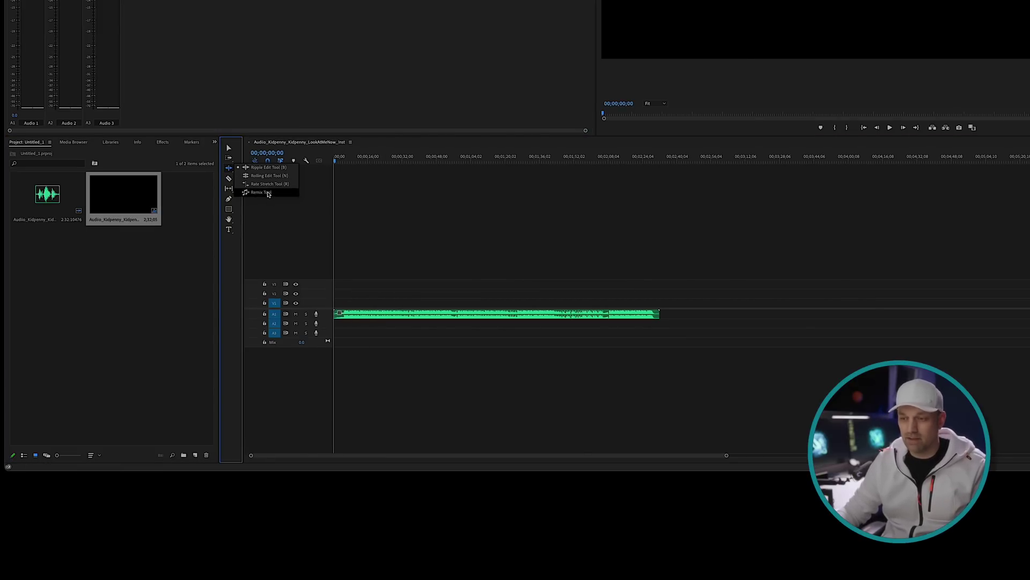
{"action": "left_click", "coordinate": [262, 192]}
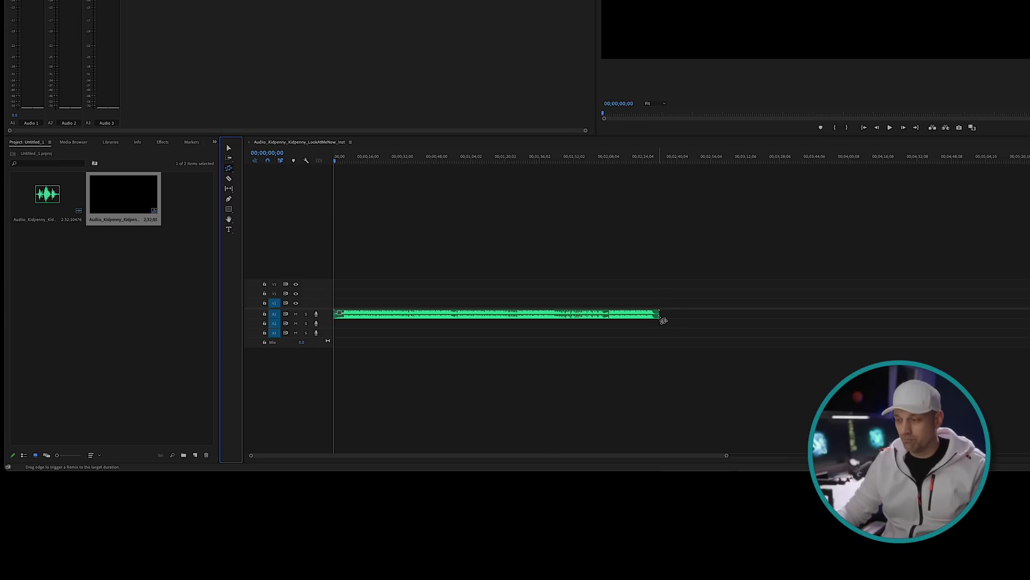
{"action": "key", "text": "alt+equal"}
{"action": "left_click_drag", "start_coordinate": [664, 324], "coordinate": [663, 325]}
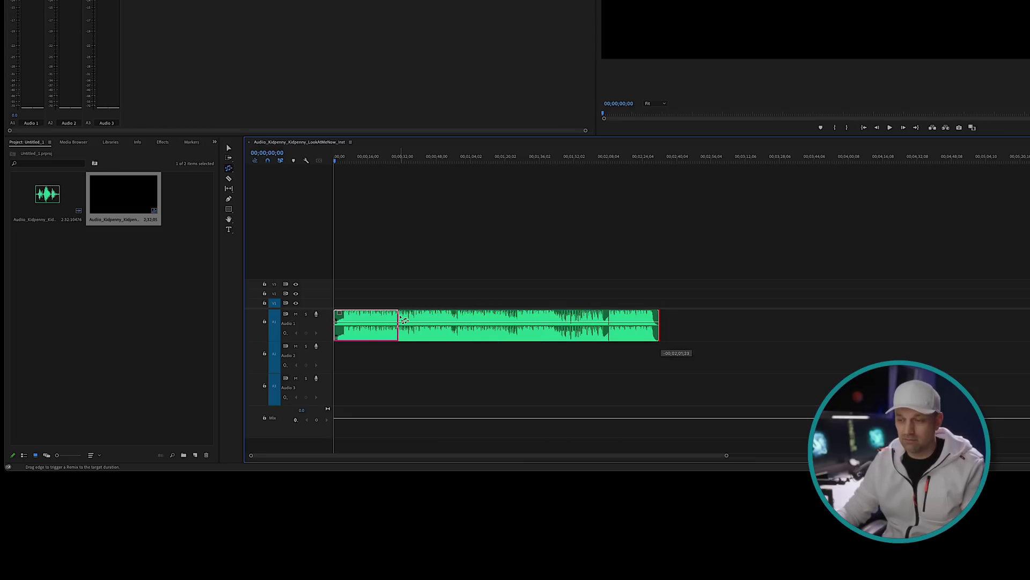
{"action": "left_click_drag", "start_coordinate": [405, 321], "coordinate": [405, 321]}
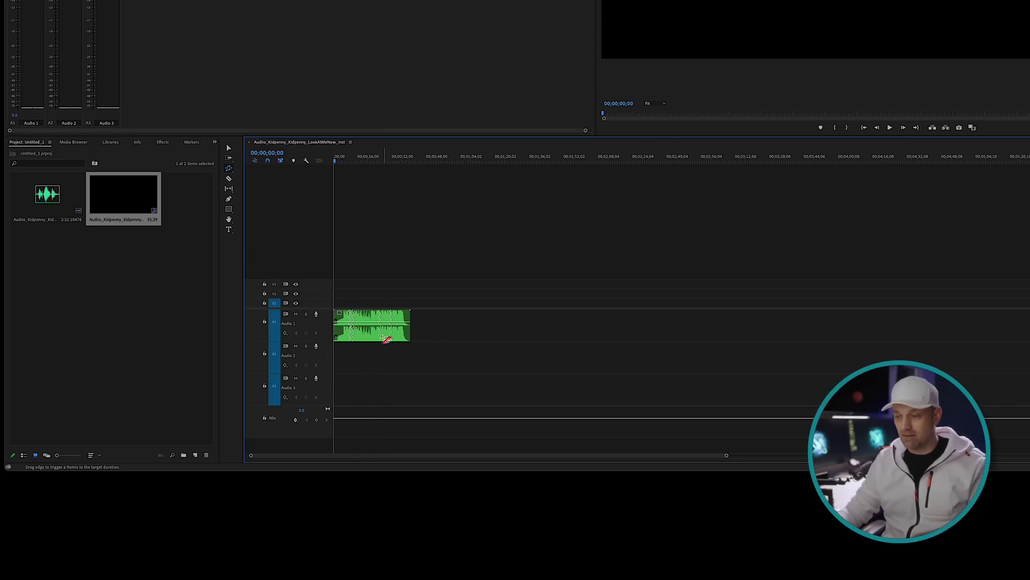
{"action": "key", "text": "equal"}
{"action": "key", "text": "equal"}
{"action": "key", "text": "equal"}
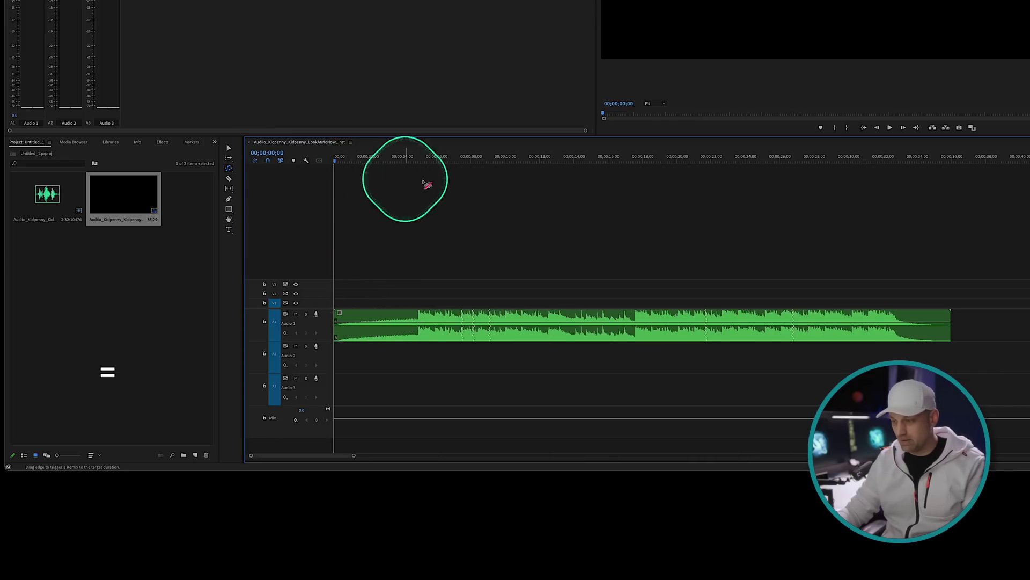
{"action": "left_click", "coordinate": [442, 161]}
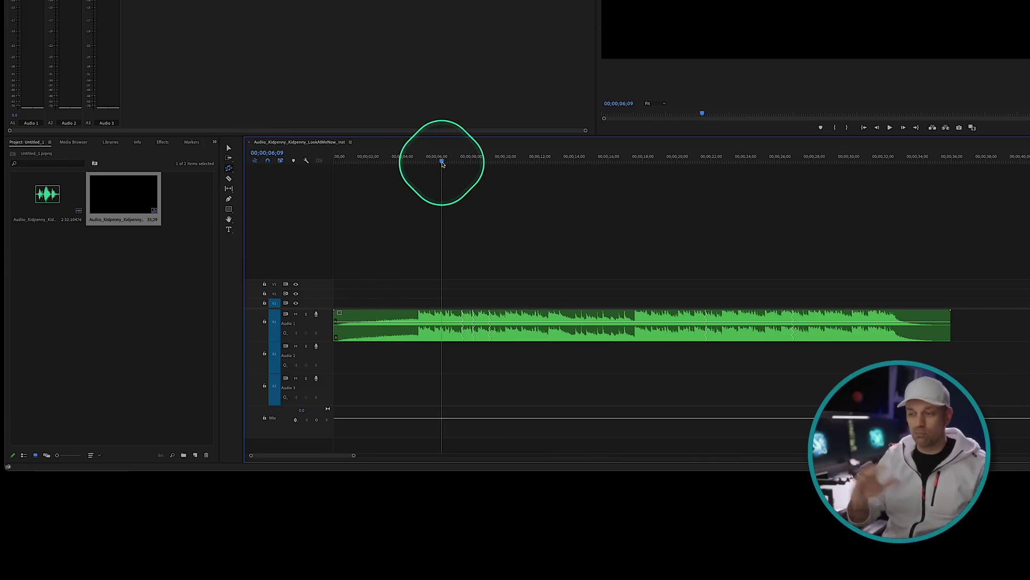
{"action": "left_click", "coordinate": [417, 162]}
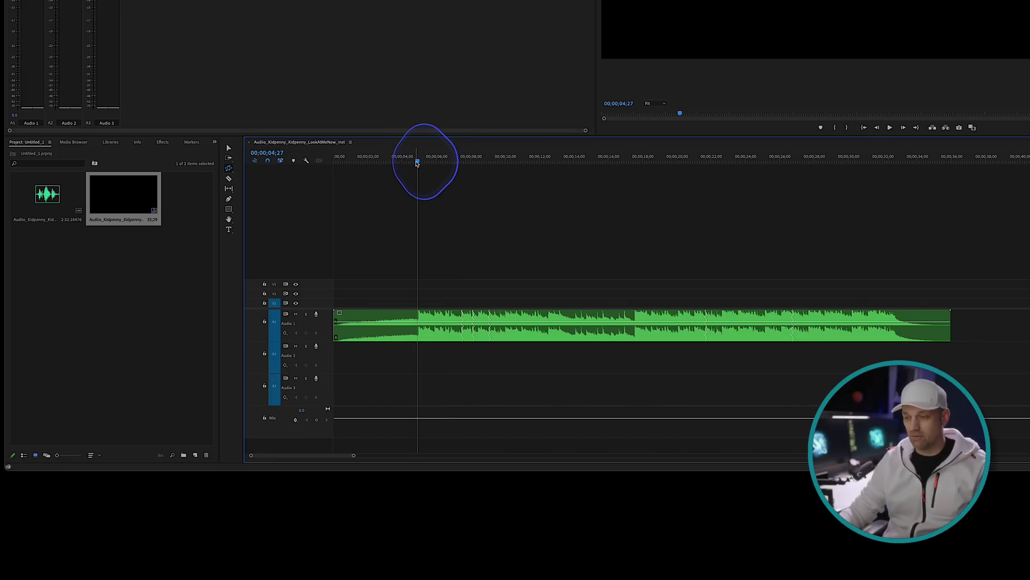
{"action": "key", "text": "space"}
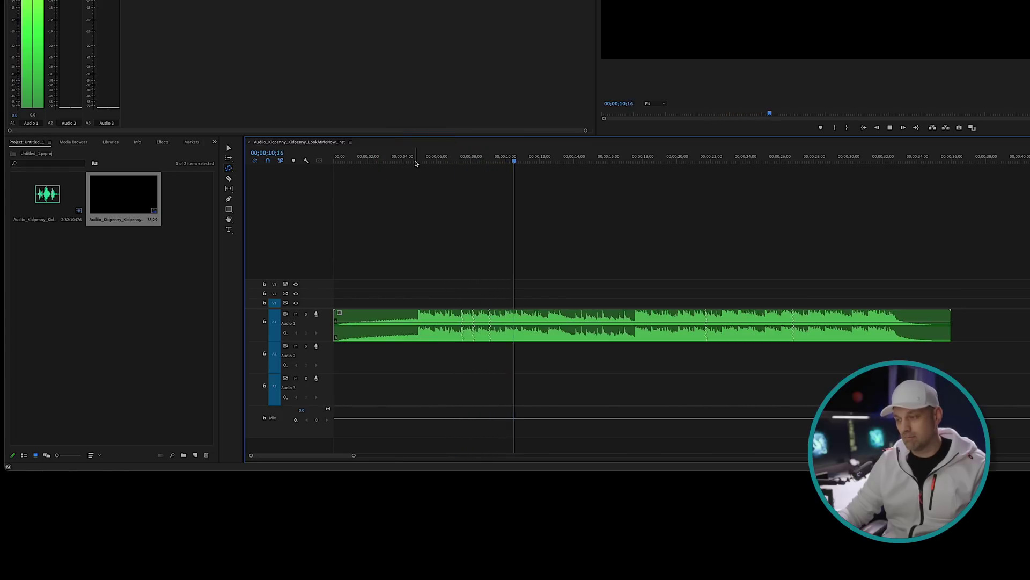
{"action": "left_click", "coordinate": [701, 164]}
{"action": "left_click", "coordinate": [678, 161]}
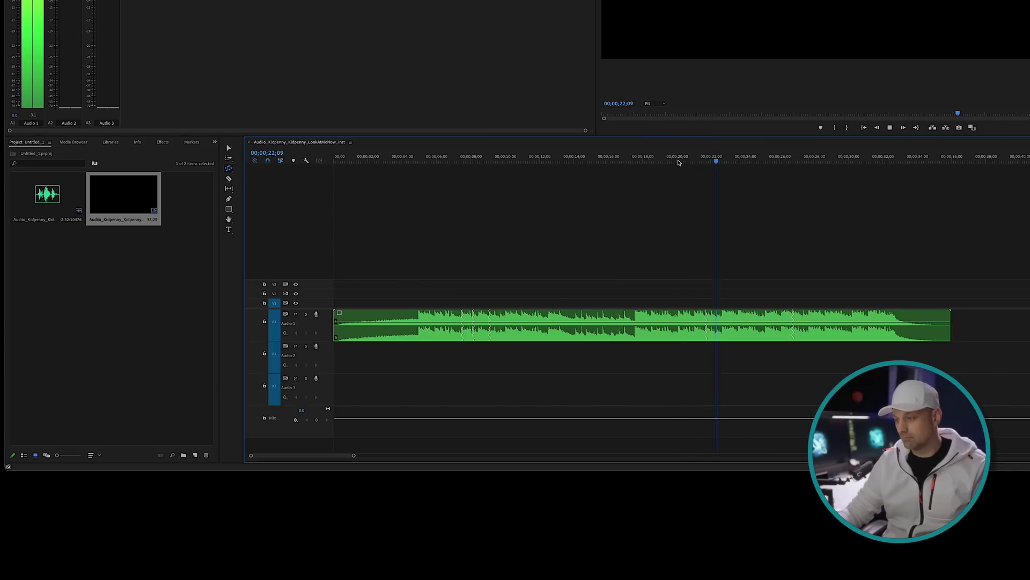
{"action": "left_click", "coordinate": [679, 162]}
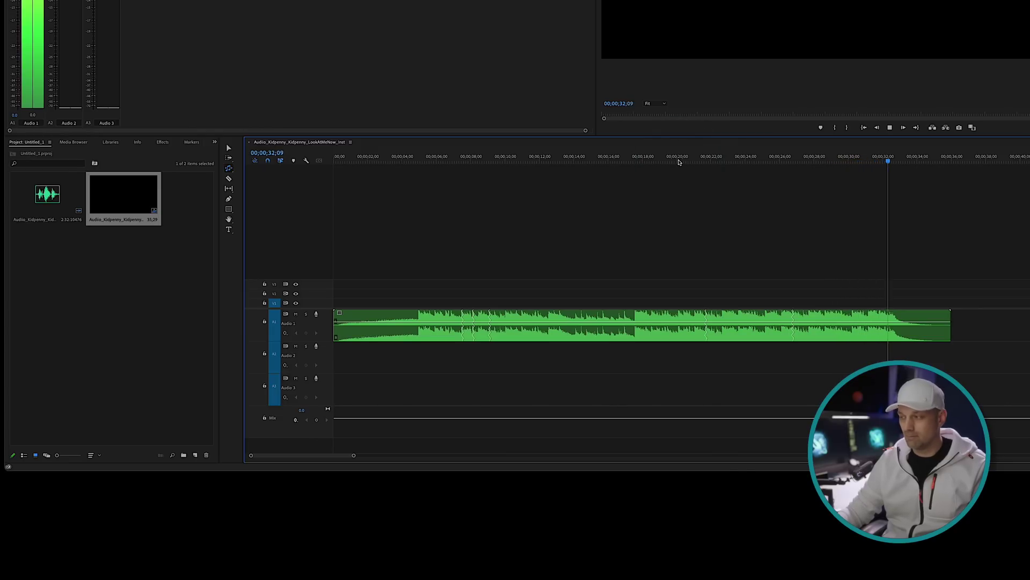
{"action": "key", "text": "space"}
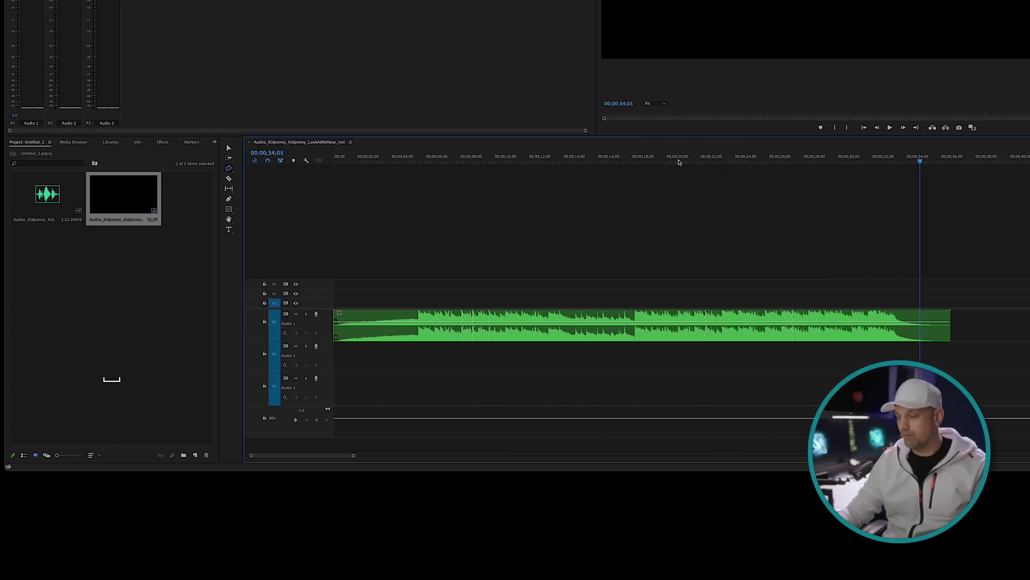
{"action": "left_click", "coordinate": [951, 326]}
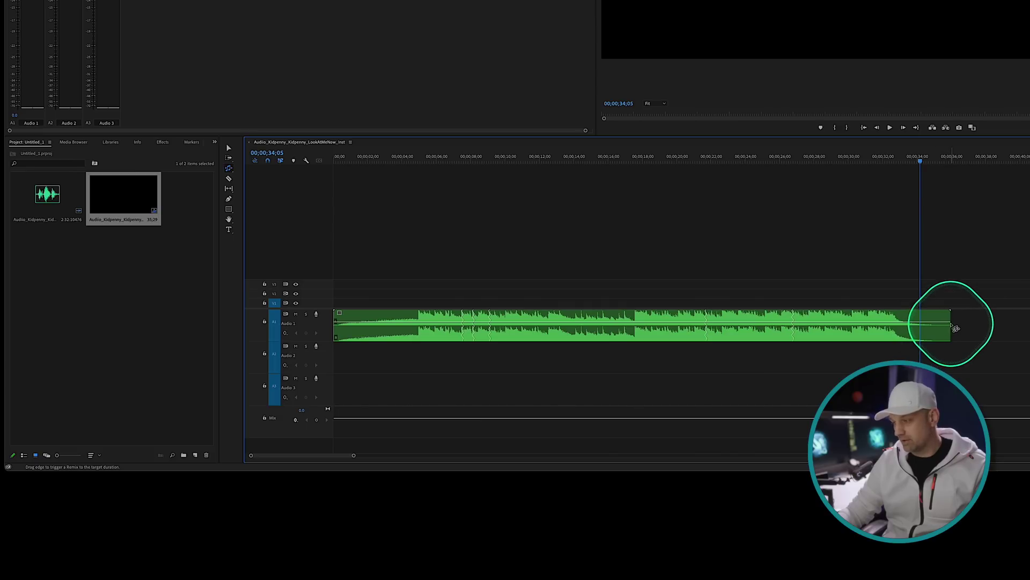
{"action": "left_click_drag", "start_coordinate": [955, 328], "coordinate": [827, 329]}
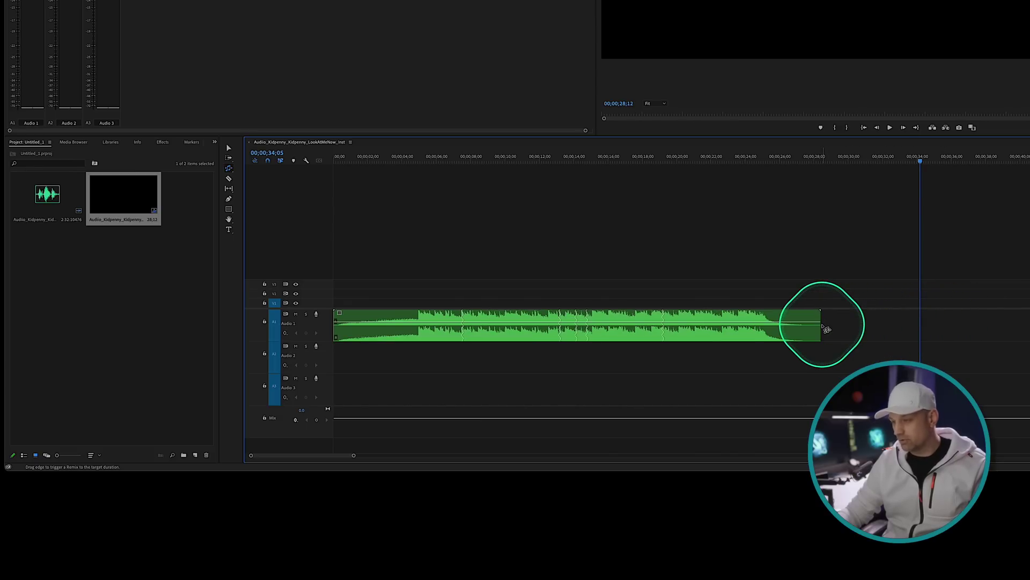
{"action": "key", "text": "ctrl+z"}
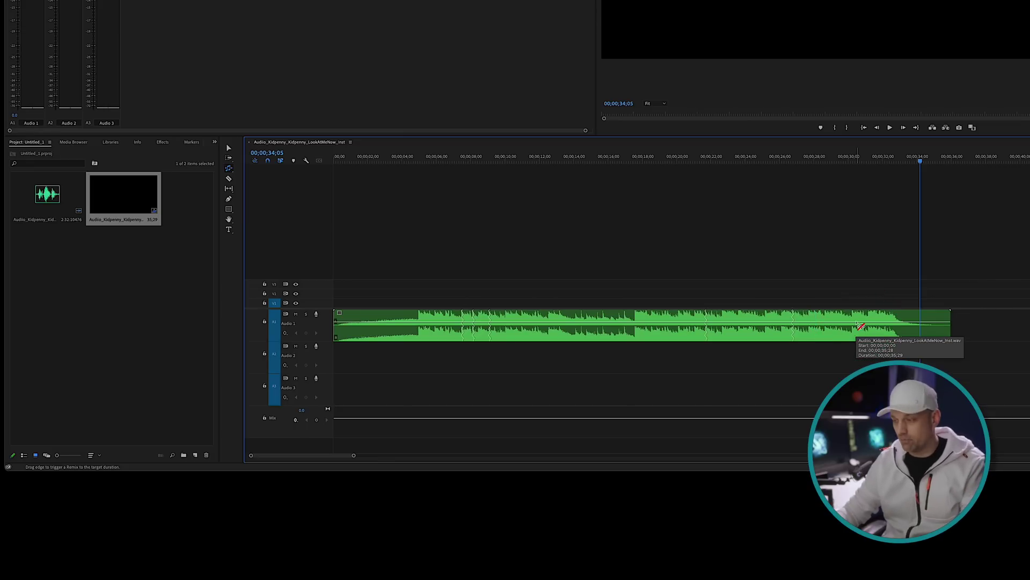
{"action": "key", "text": "minus"}
{"action": "key", "text": "minus"}
{"action": "key", "text": "minus"}
{"action": "key", "text": "minus"}
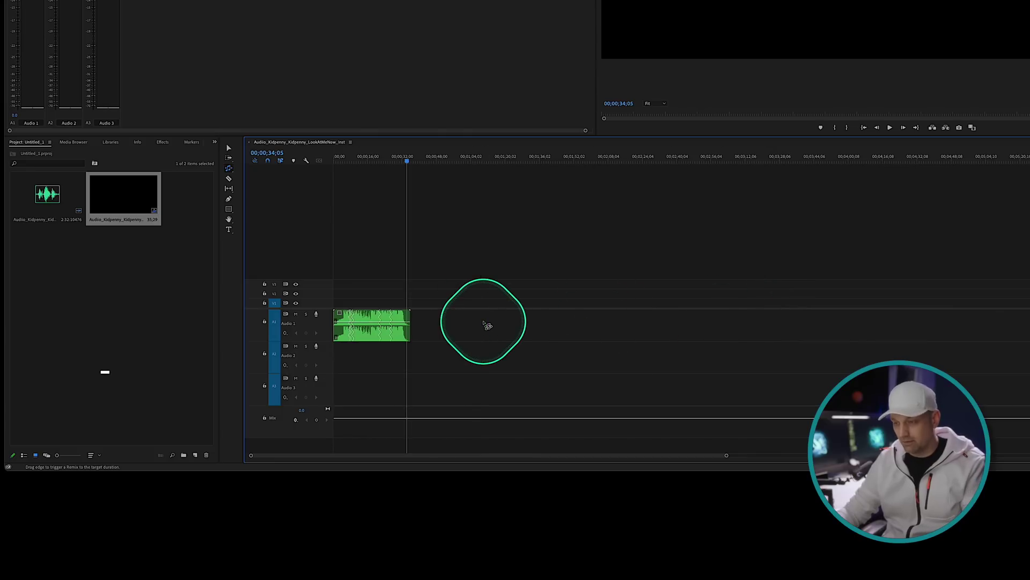
Drag the music clip's right edge far to the right with the Remix tool to lengthen it
{"action": "left_click_drag", "start_coordinate": [417, 326], "coordinate": [1027, 338]}
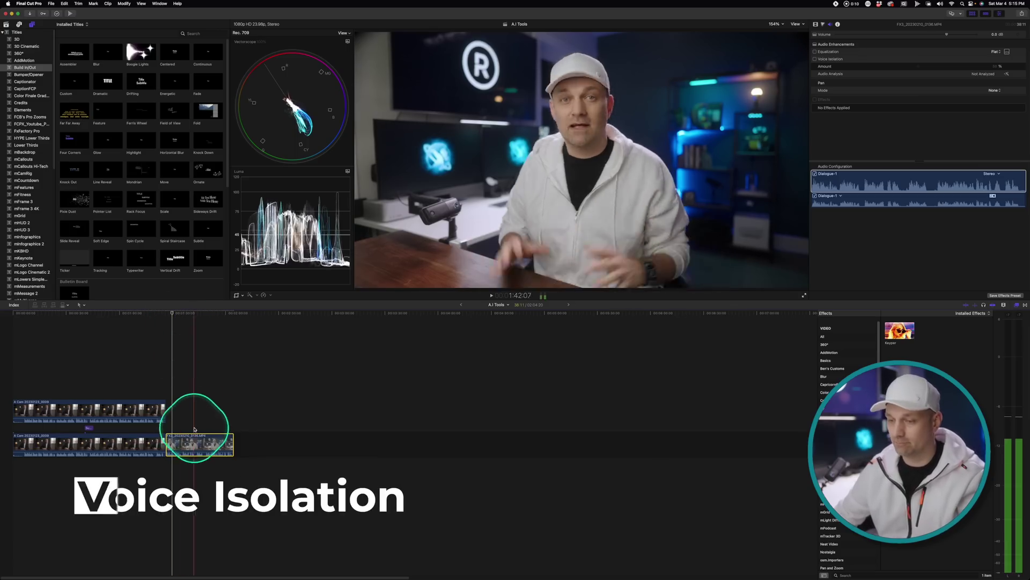
{"action": "left_click", "coordinate": [815, 59]}
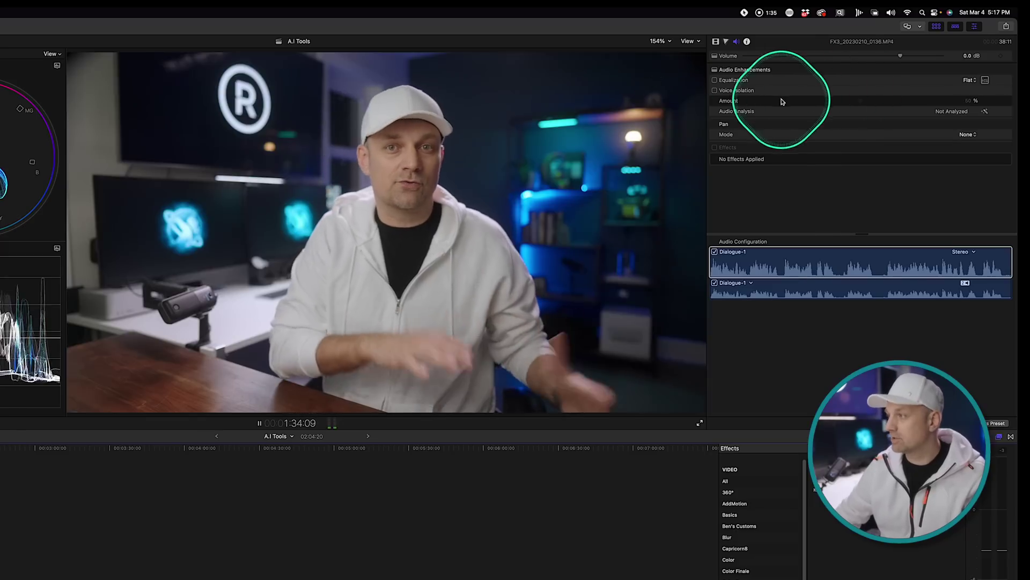
Enable Voice Isolation on the FX3 clip and raise its Amount from 50% to about 65%
{"action": "left_click", "coordinate": [715, 90]}
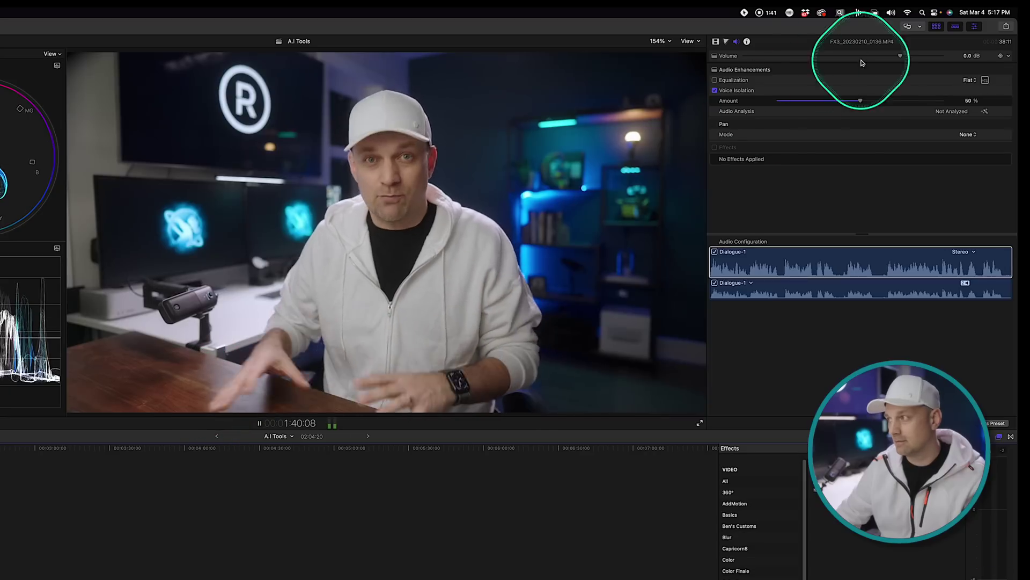
{"action": "left_click_drag", "start_coordinate": [862, 101], "coordinate": [886, 101]}
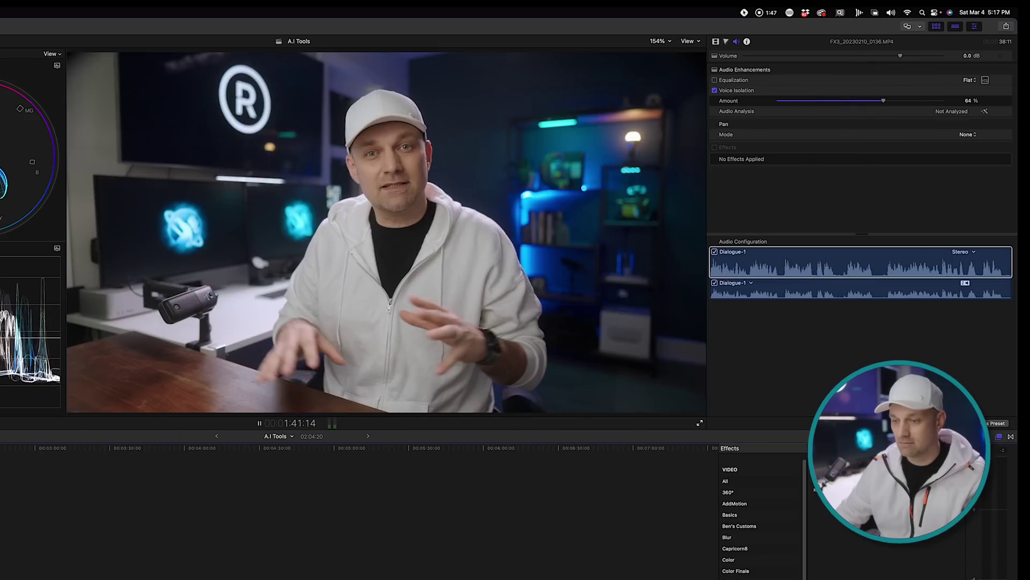
{"action": "left_click_drag", "start_coordinate": [886, 103], "coordinate": [887, 102]}
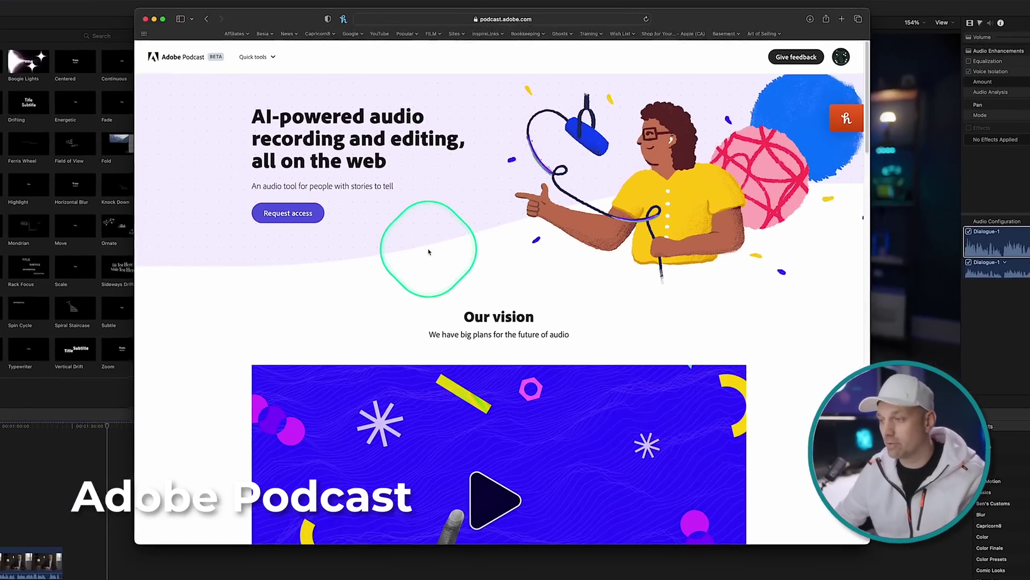
Scroll down Adobe Podcast's page to AI-powered audio and open the Enhance Speech tool
{"action": "scroll", "coordinate": [357, 201], "scroll_direction": "down", "scroll_amount": 3}
{"action": "scroll", "coordinate": [329, 270], "scroll_direction": "up", "scroll_amount": 3}
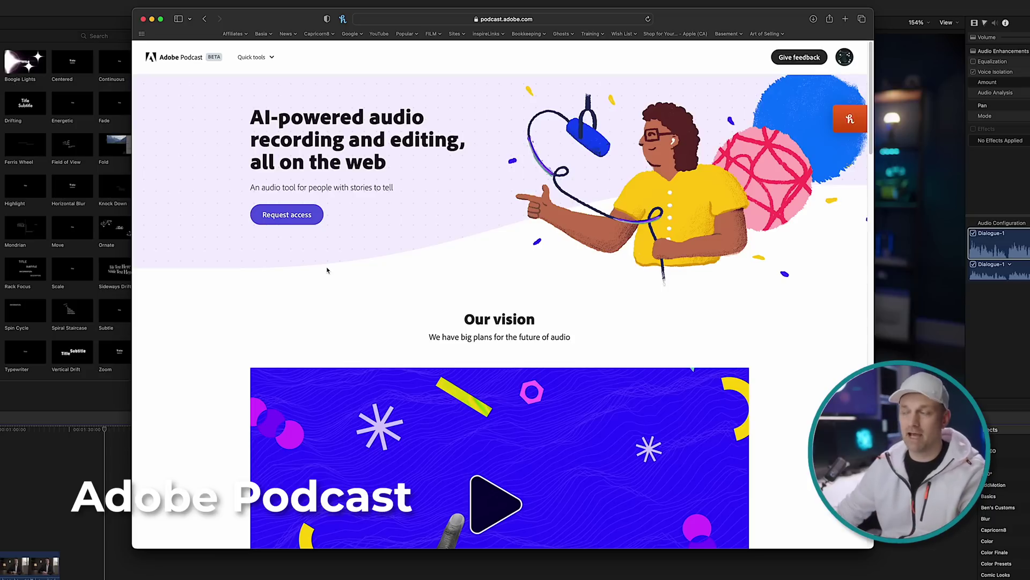
{"action": "scroll", "coordinate": [326, 270], "scroll_direction": "down", "scroll_amount": 10}
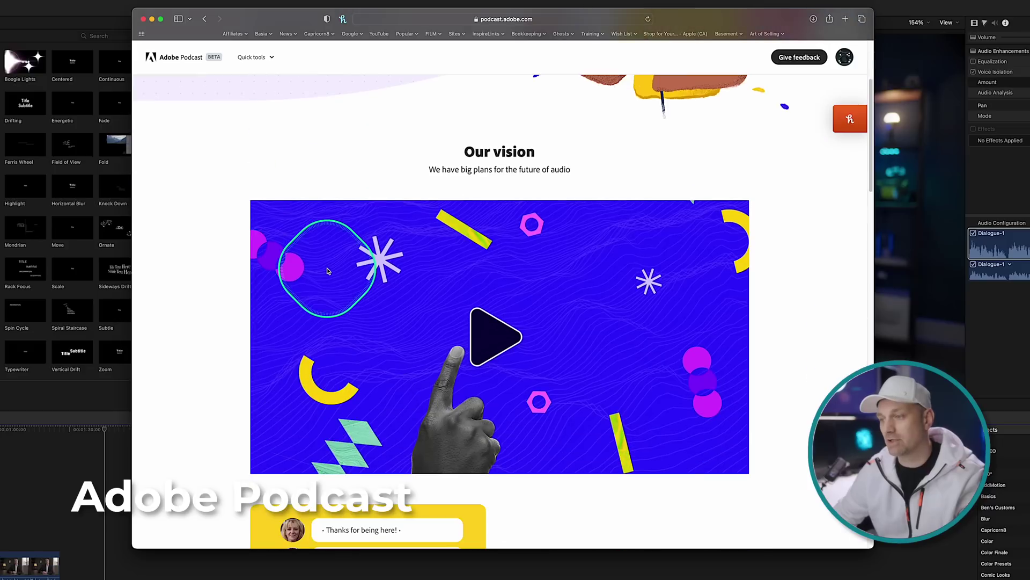
{"action": "scroll", "coordinate": [326, 272], "scroll_direction": "down", "scroll_amount": 5}
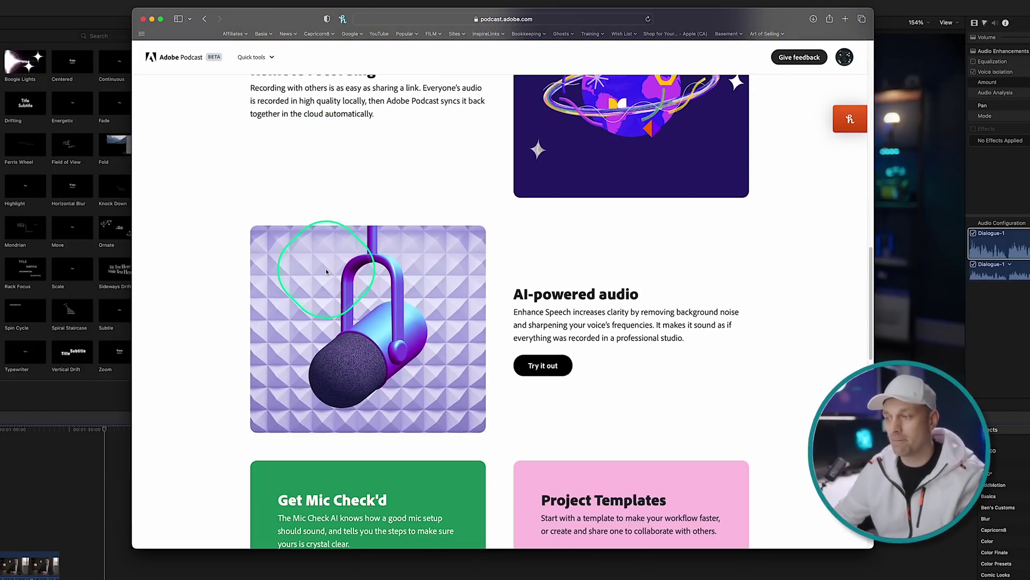
{"action": "left_click", "coordinate": [547, 369]}
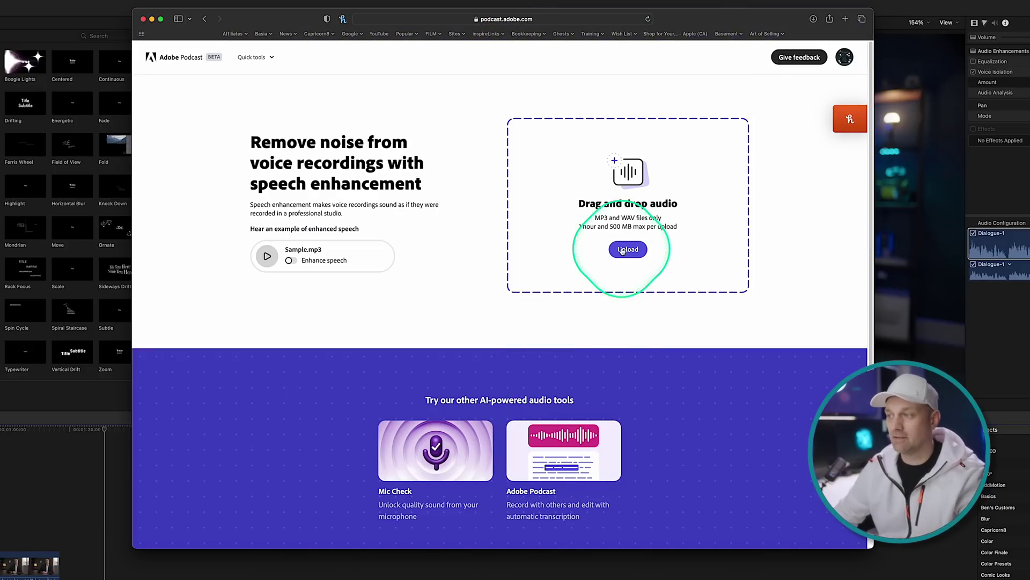
Drag the WAV recording from Finder into the upload zone and dismiss the rate-limit notice
{"action": "key", "text": "super+Tab"}
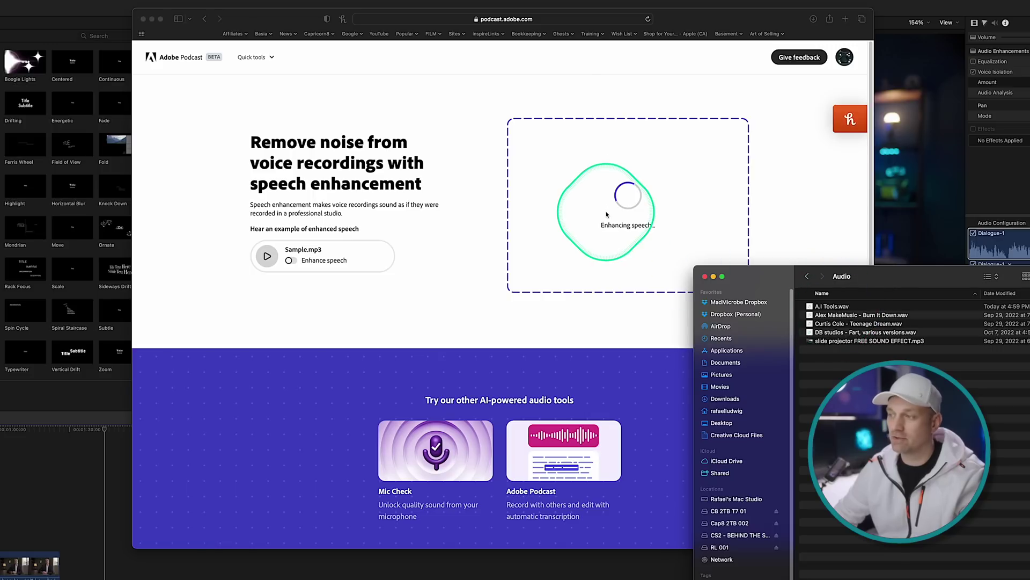
{"action": "left_click_drag", "start_coordinate": [765, 283], "coordinate": [865, 318]}
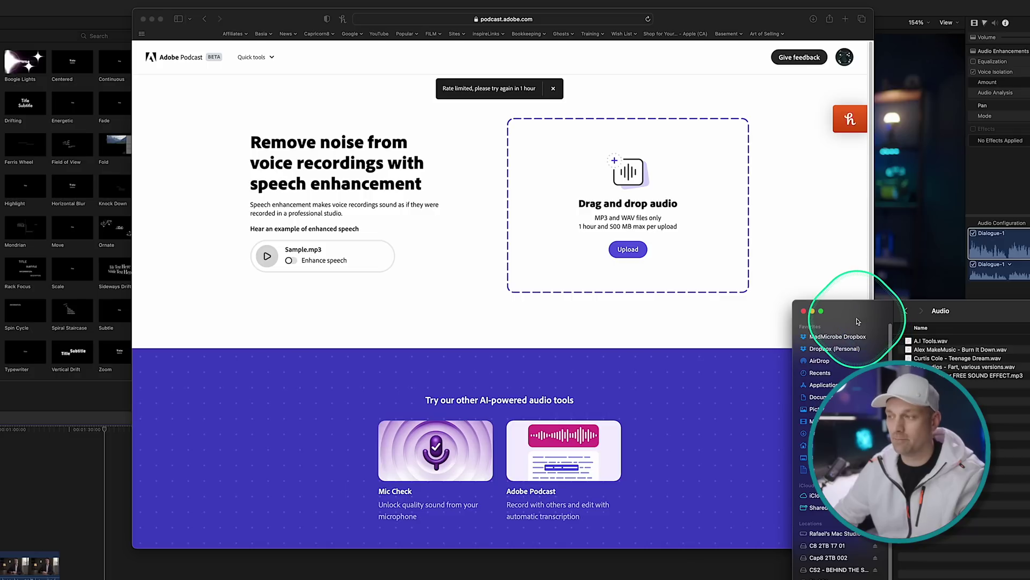
{"action": "left_click", "coordinate": [554, 90]}
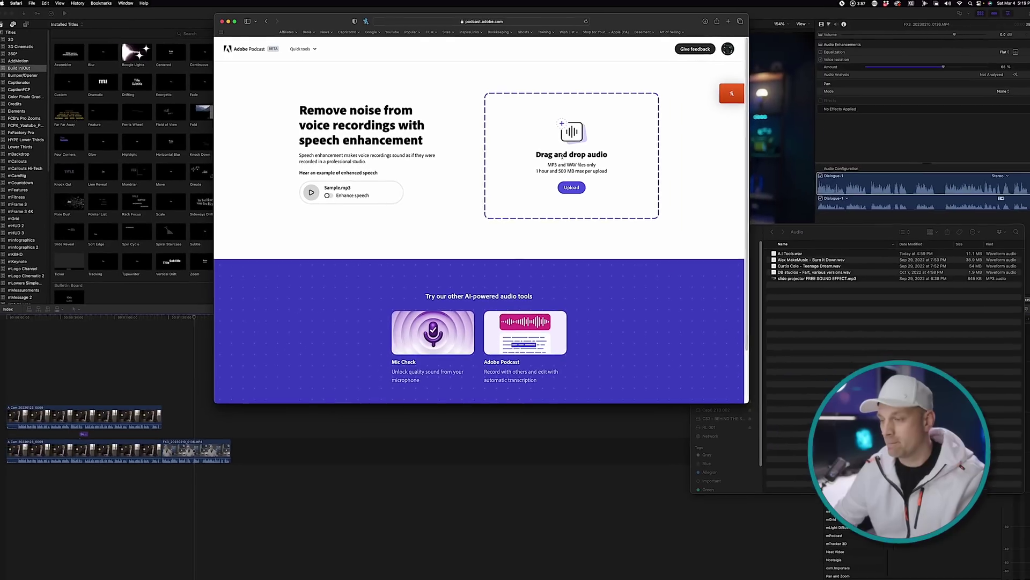
Place the A.I Tools (enhanced) audio beneath the FX3 clip and set its volume to -8 dB
{"action": "left_click", "coordinate": [184, 413]}
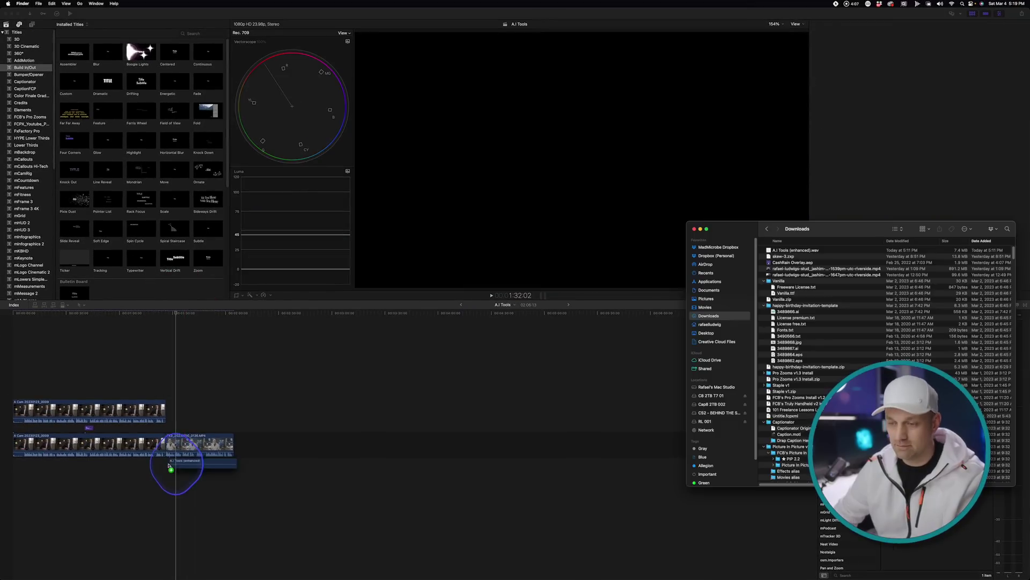
{"action": "left_click_drag", "start_coordinate": [172, 471], "coordinate": [206, 446]}
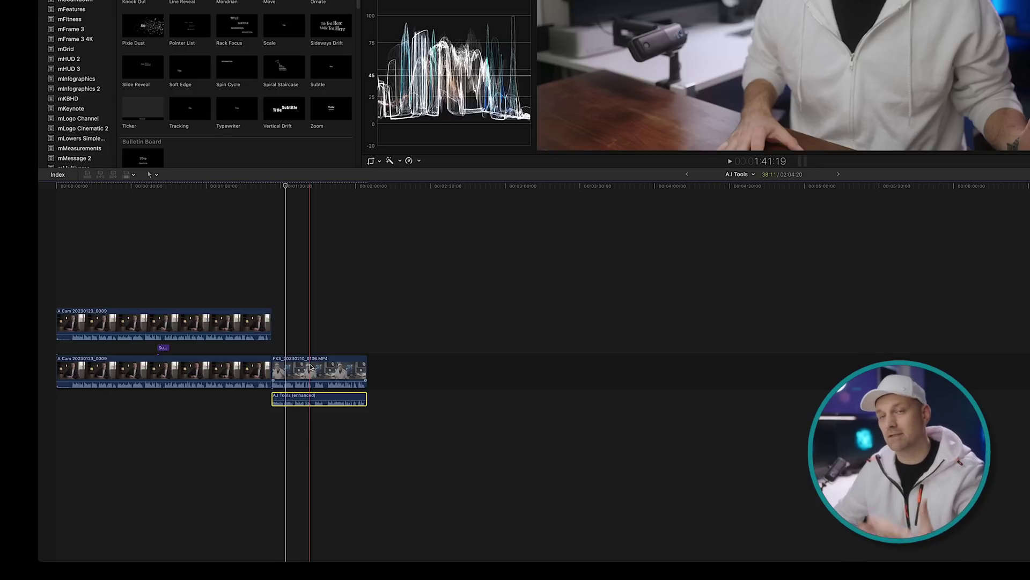
{"action": "left_click", "coordinate": [310, 396]}
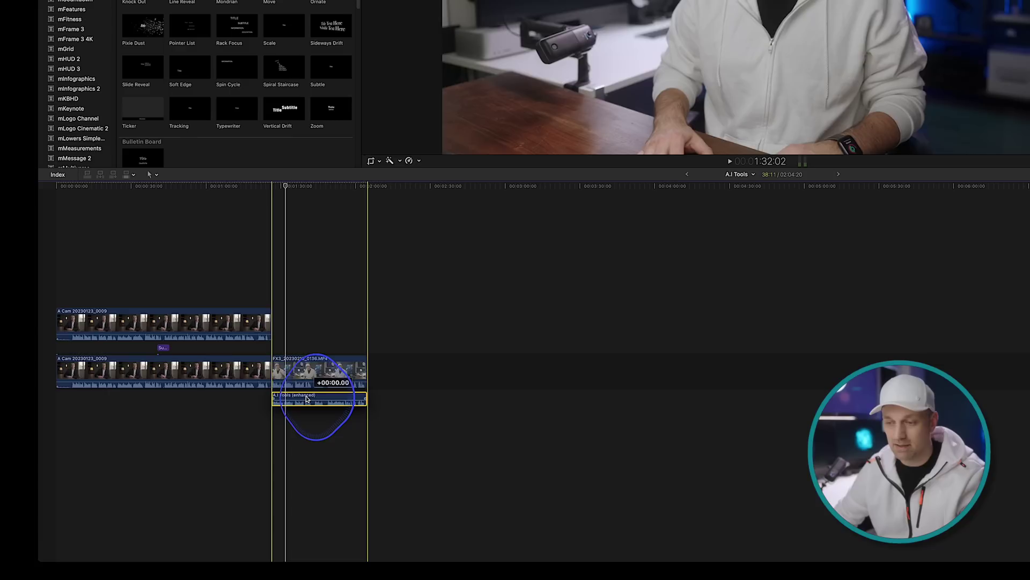
{"action": "left_click_drag", "start_coordinate": [307, 376], "coordinate": [307, 379]}
{"action": "left_click", "coordinate": [308, 400]}
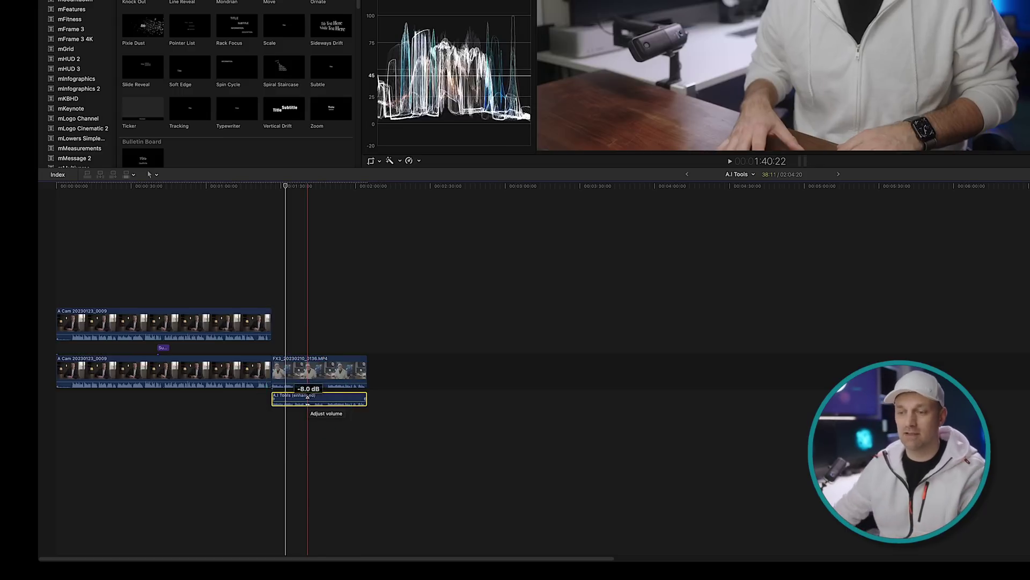
Play back the mixed audio and reselect the enhanced A.I Tools clip
{"action": "key", "text": "space"}
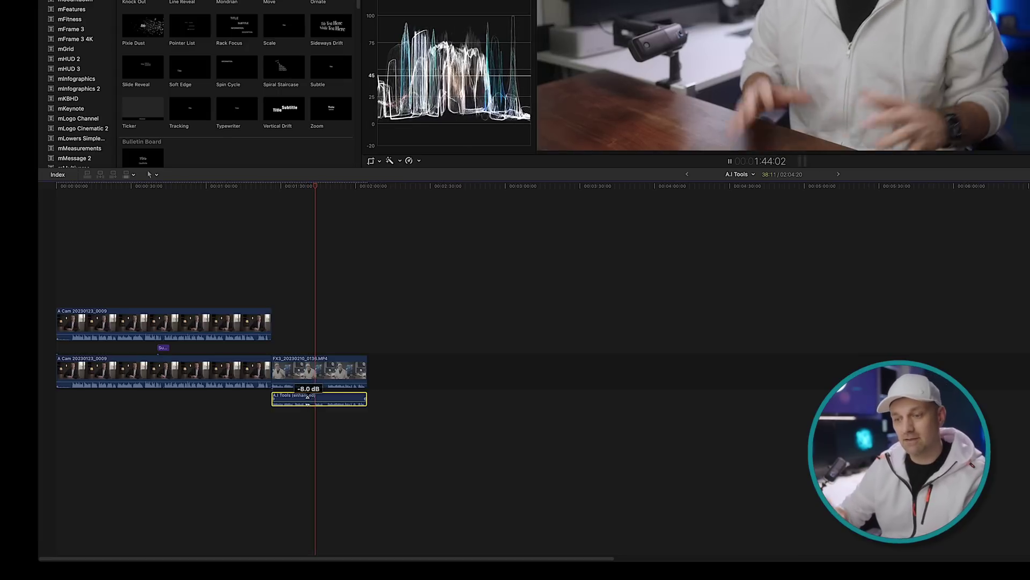
{"action": "left_click", "coordinate": [312, 397]}
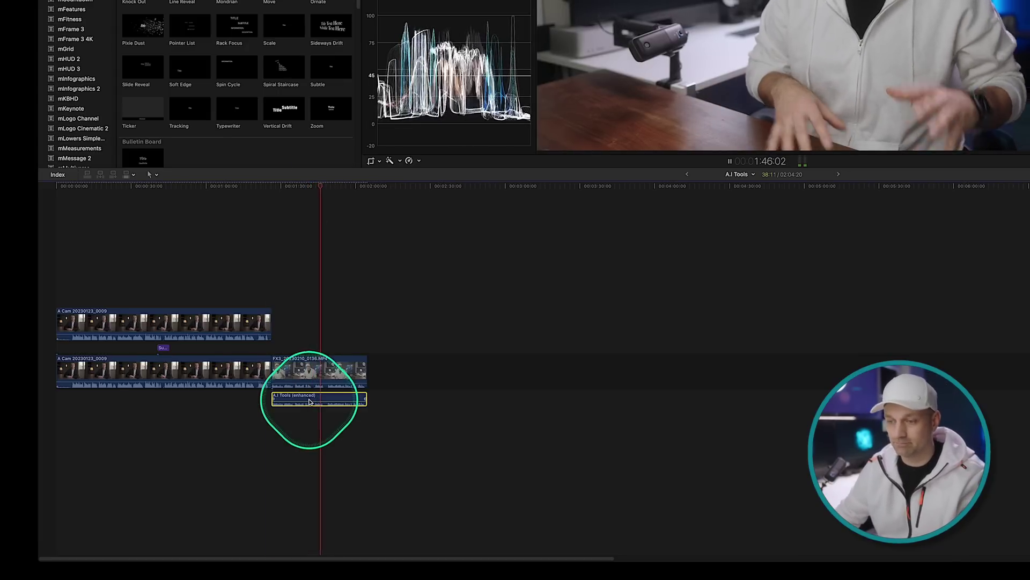
{"action": "left_click", "coordinate": [266, 215]}
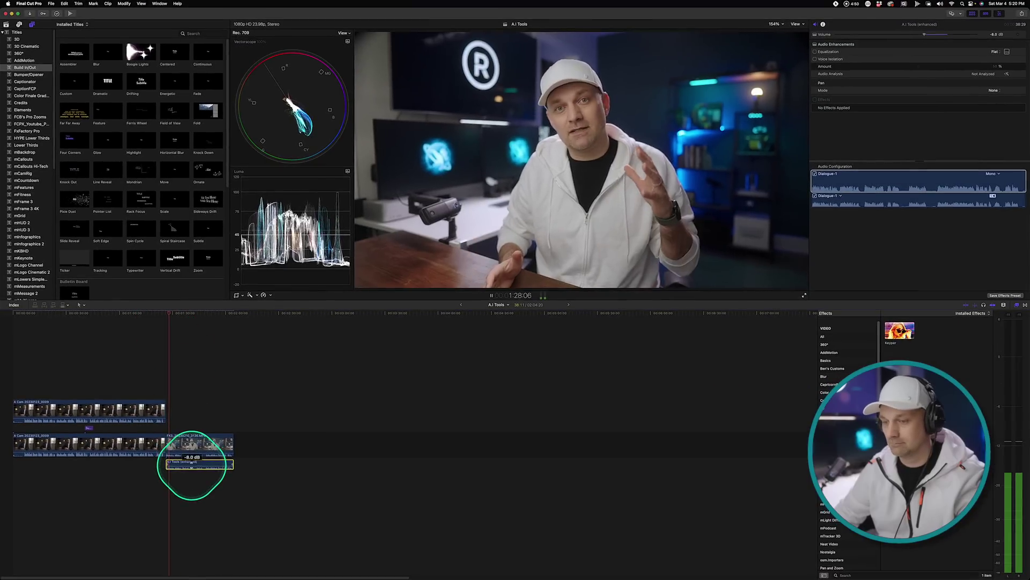
Raise the enhanced A.I Tools clip's volume line from -8.0 dB to 0.0 dB
{"action": "left_click_drag", "start_coordinate": [283, 404], "coordinate": [281, 408]}
{"action": "left_click_drag", "start_coordinate": [192, 462], "coordinate": [191, 462]}
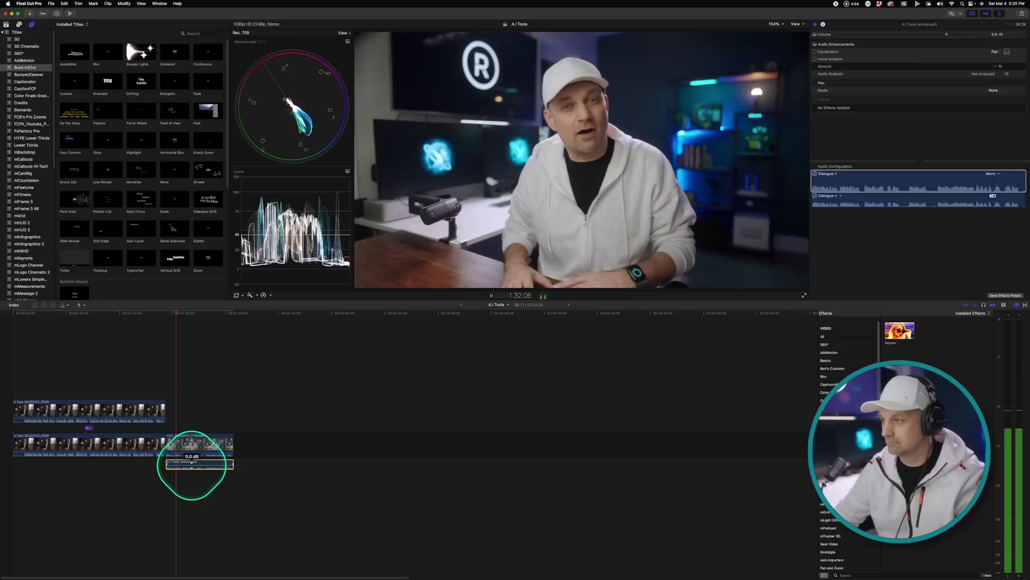